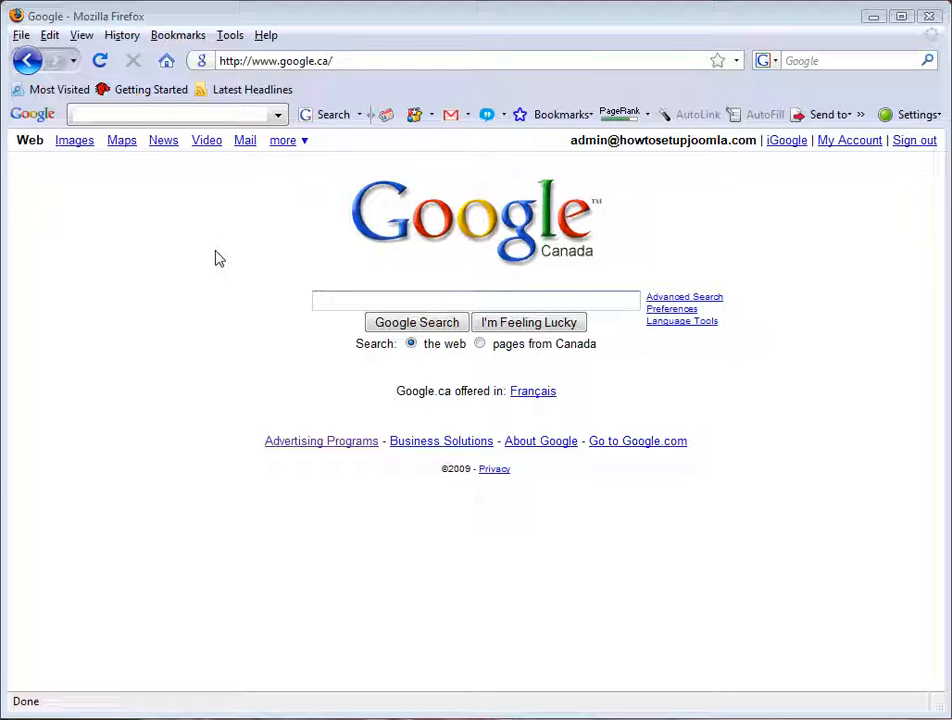
Step: Open findjoomla.com to launch the Joomla web installer
{"action": "left_click", "coordinate": [354, 66]}
{"action": "type", "text": "f"}
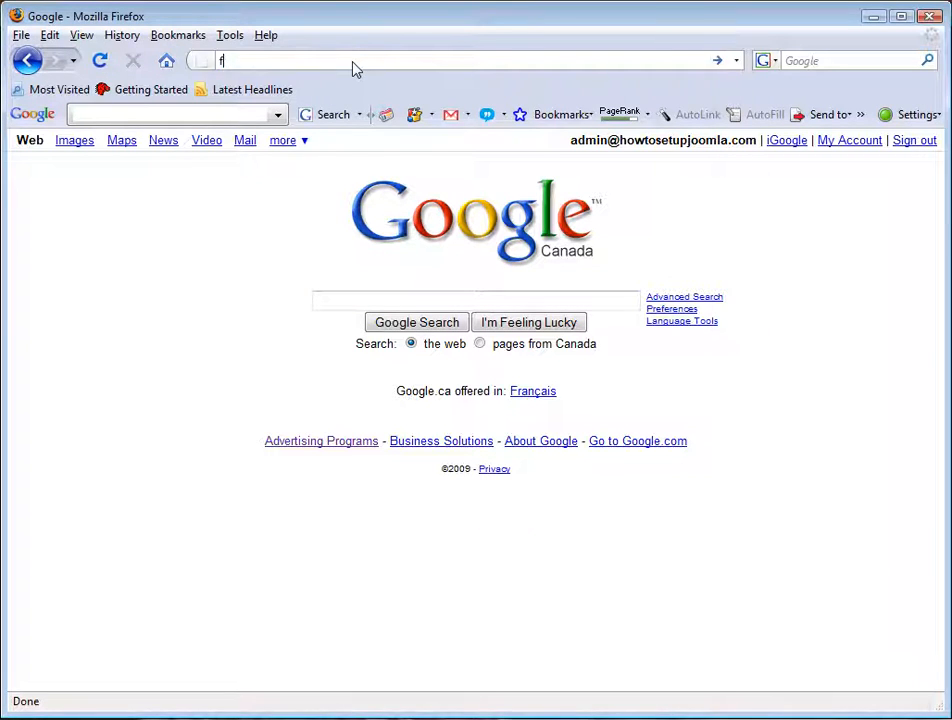
{"action": "type", "text": "indjoo"}
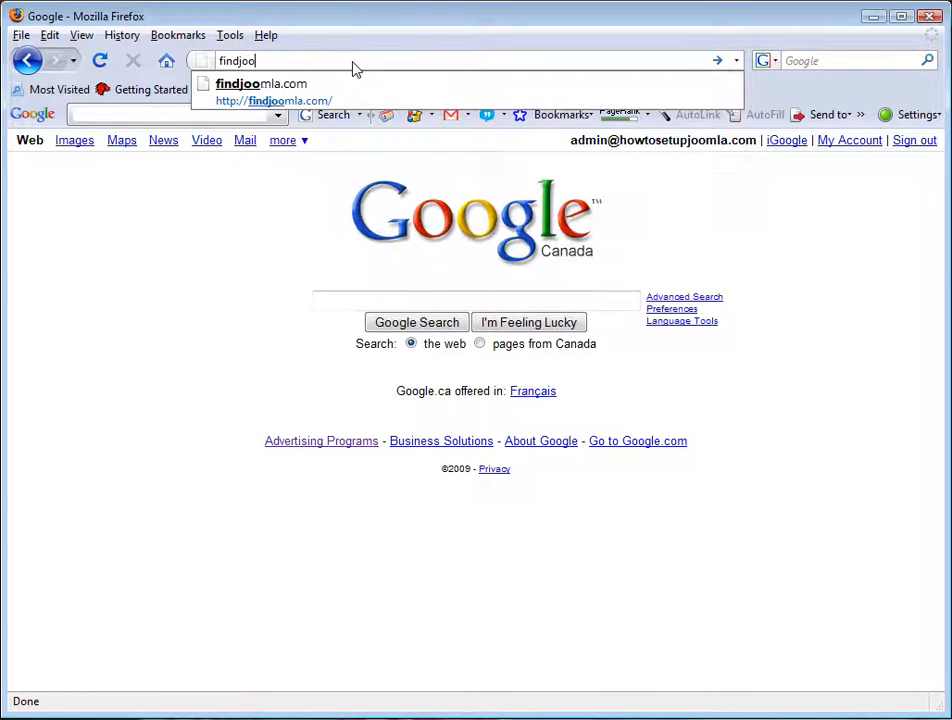
{"action": "type", "text": "mla.c"}
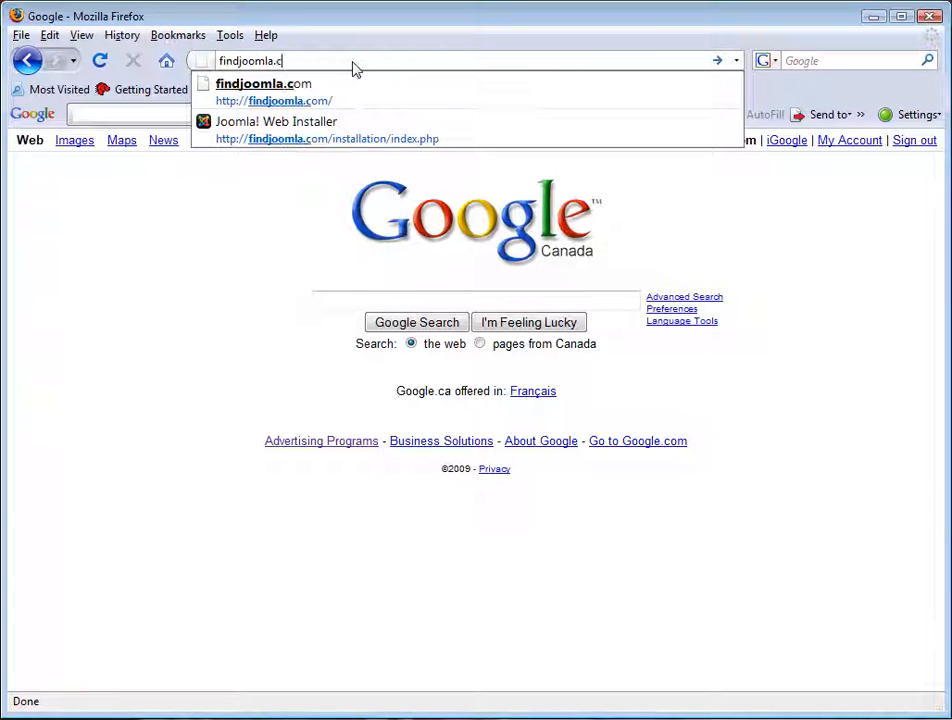
{"action": "key", "text": "BackSpace"}
{"action": "key", "text": "BackSpace"}
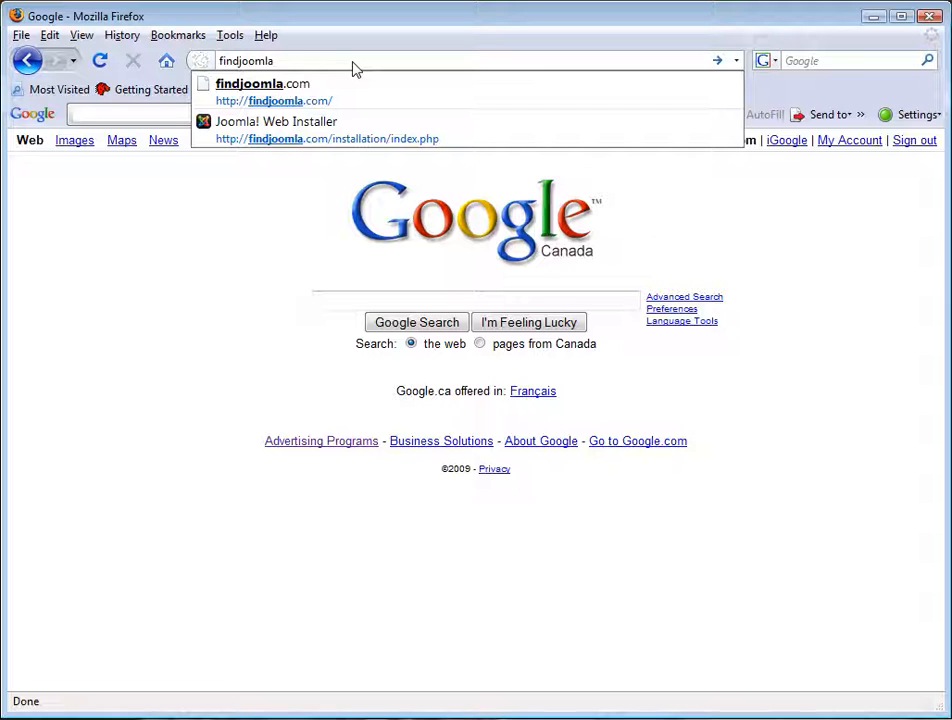
{"action": "type", "text": ".com"}
{"action": "key", "text": "Return"}
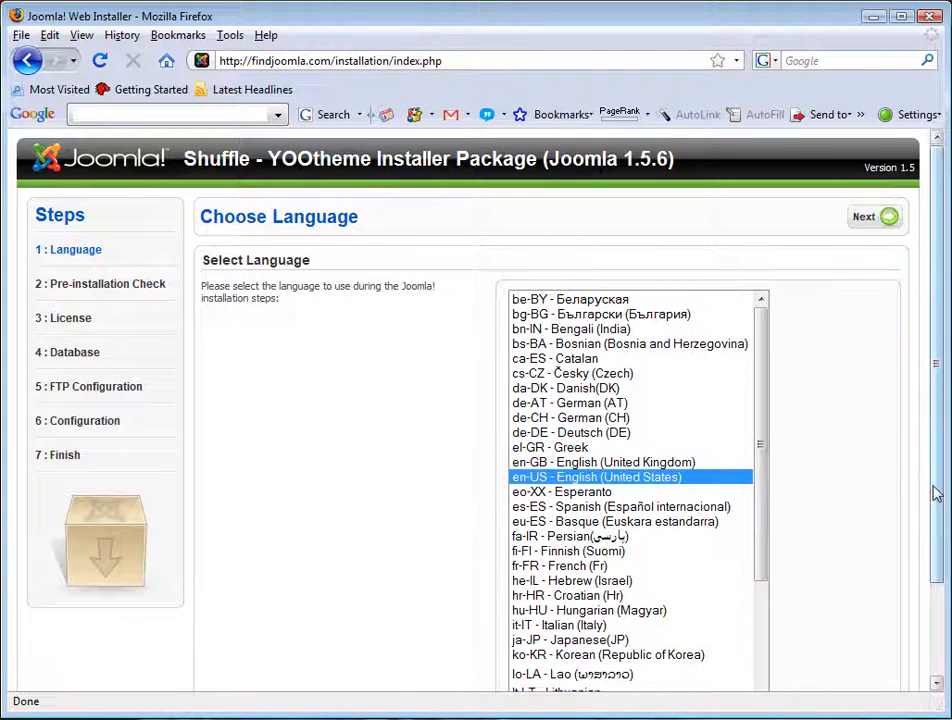
Step: Use en-US - English (United States) as the installation language and continue to the pre-installation check
{"action": "scroll", "coordinate": [935, 494], "scroll_direction": "down", "scroll_amount": 2}
{"action": "mouse_move", "coordinate": [767, 472]}
{"action": "left_mouse_down"}
{"action": "mouse_move", "coordinate": [767, 671]}
{"action": "mouse_move", "coordinate": [776, 465]}
{"action": "left_mouse_up"}
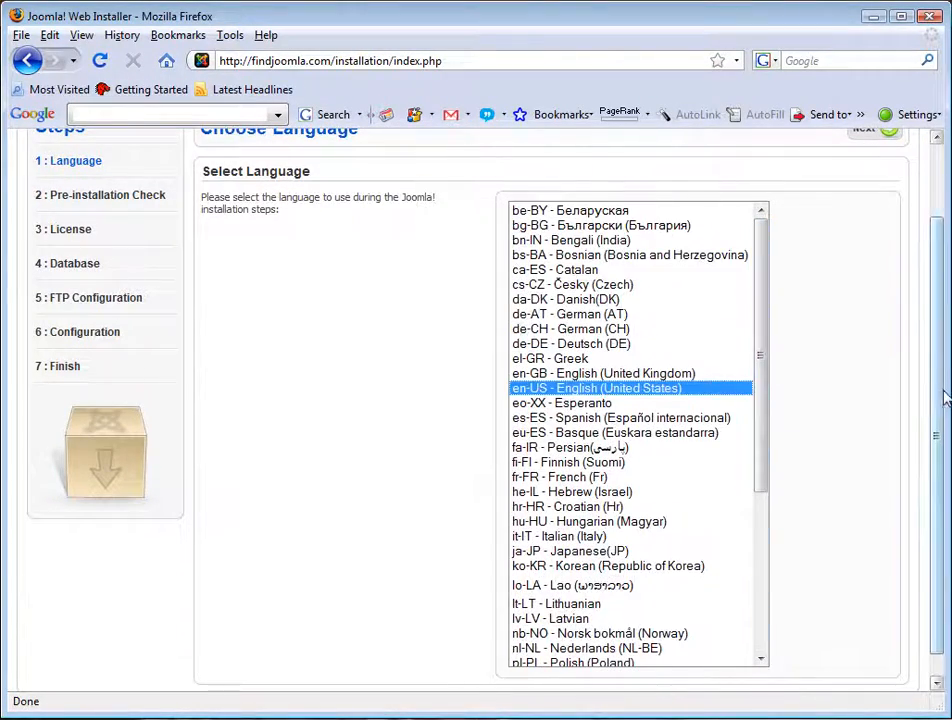
{"action": "scroll", "coordinate": [944, 398], "scroll_direction": "up", "scroll_amount": 2}
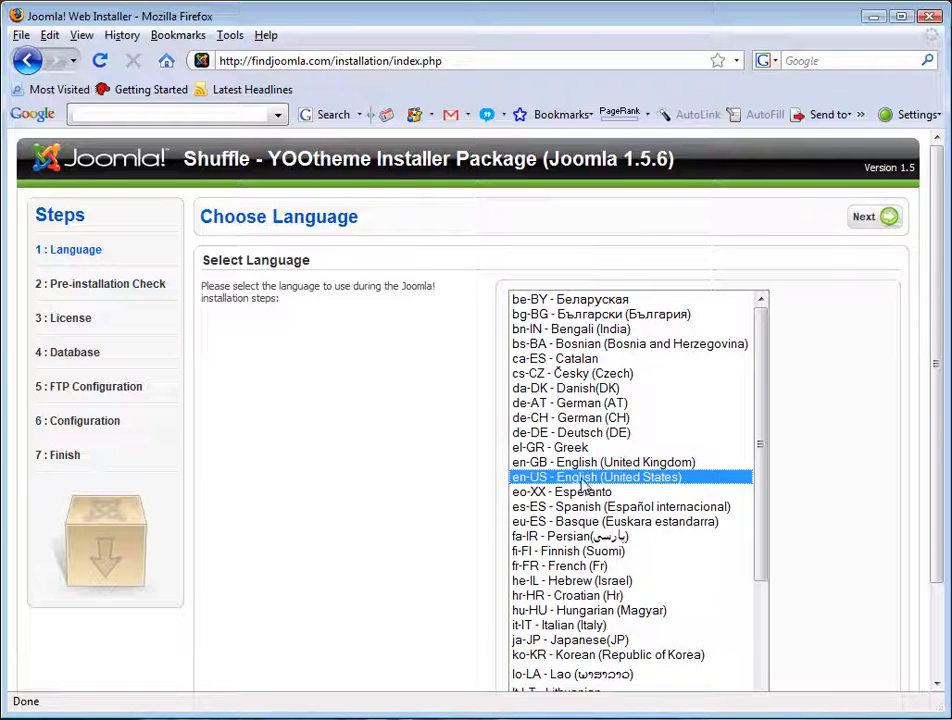
{"action": "left_click", "coordinate": [866, 224]}
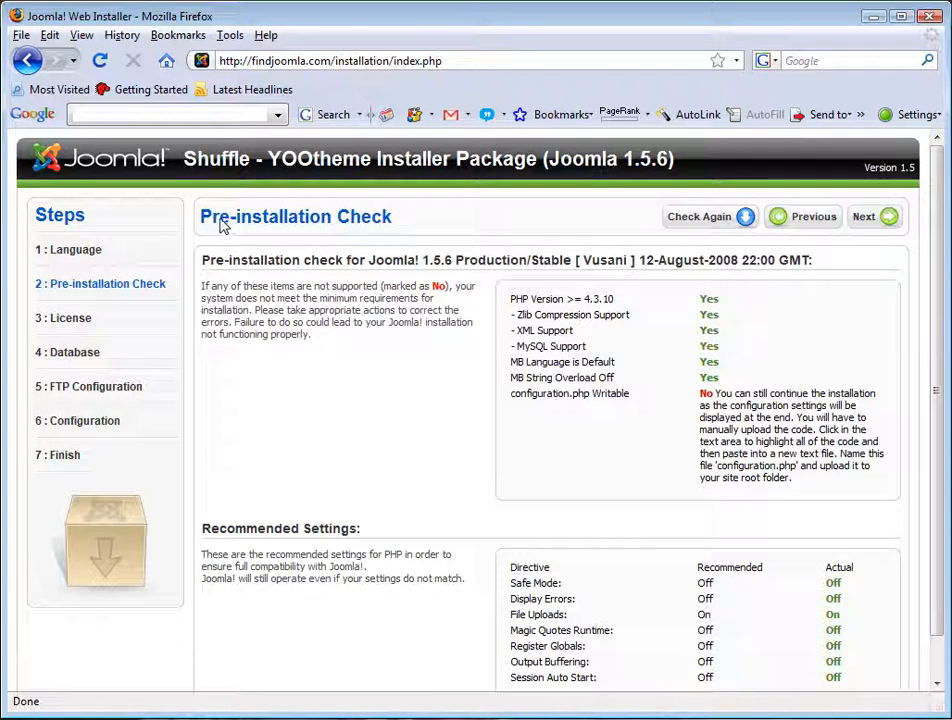
Step: Review the pre-installation requirements list, including the configuration.php Writable entry and its instructions
{"action": "left_click_drag", "start_coordinate": [205, 222], "coordinate": [448, 227]}
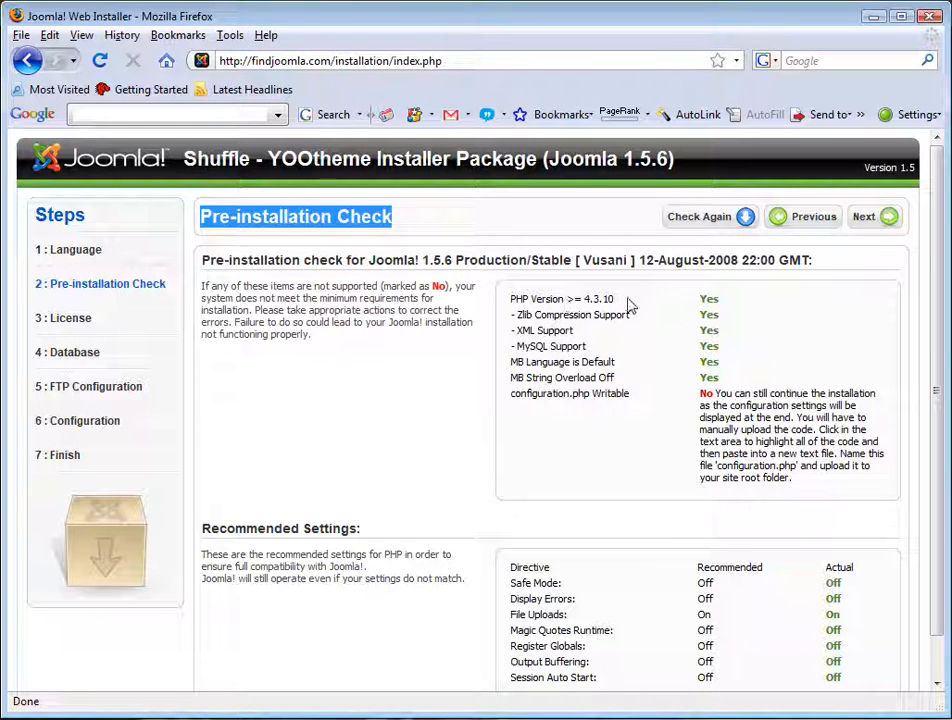
{"action": "left_click_drag", "start_coordinate": [688, 302], "coordinate": [742, 385]}
{"action": "left_click_drag", "start_coordinate": [511, 397], "coordinate": [633, 403]}
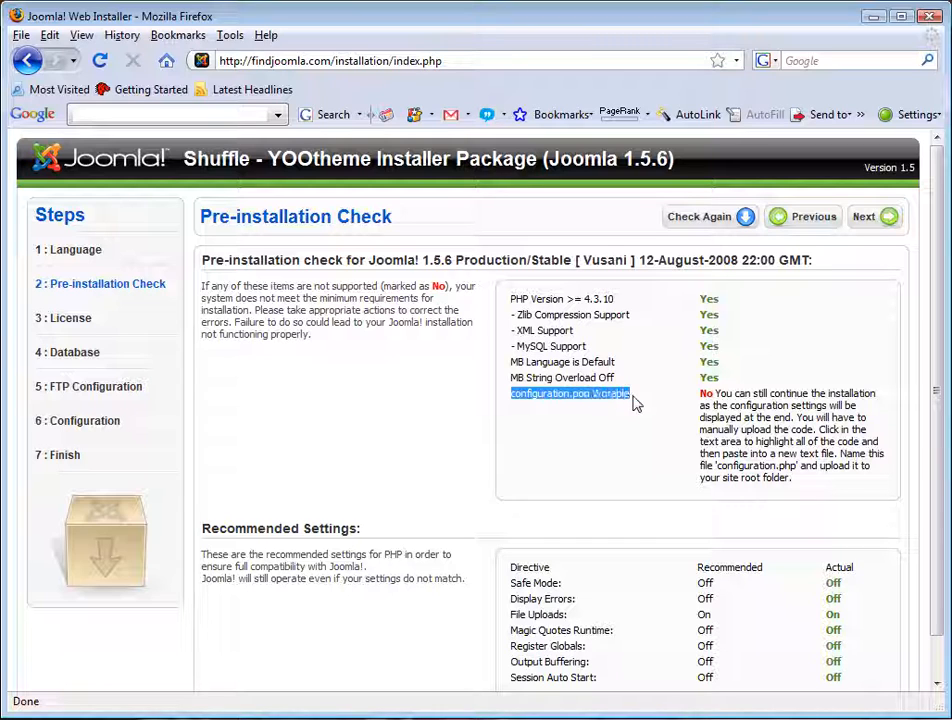
{"action": "left_click_drag", "start_coordinate": [700, 395], "coordinate": [716, 401]}
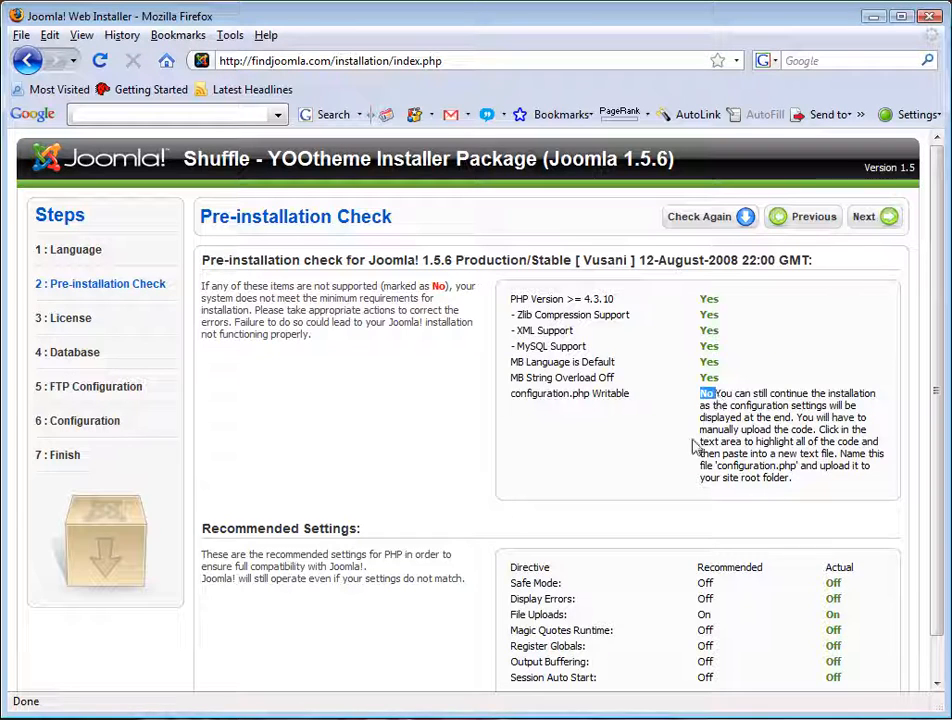
{"action": "left_click", "coordinate": [838, 485]}
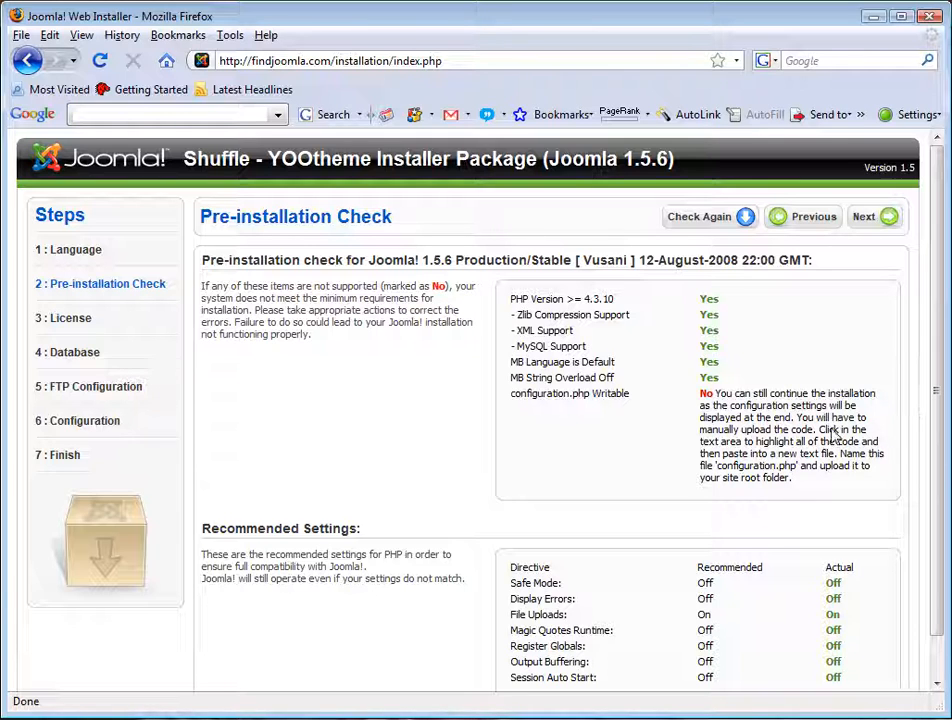
{"action": "left_click_drag", "start_coordinate": [807, 482], "coordinate": [700, 393]}
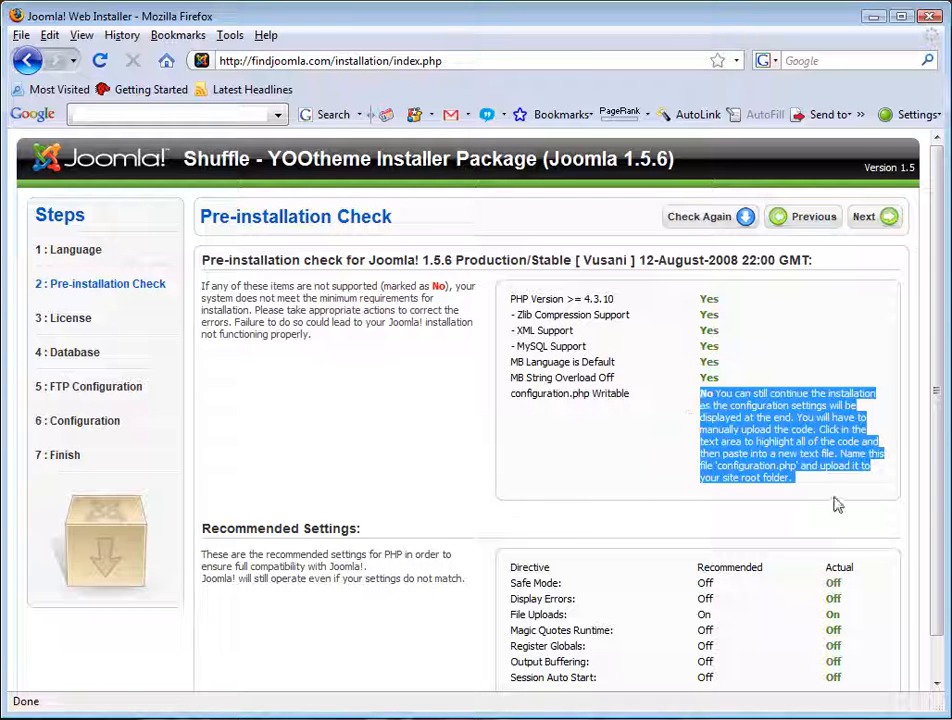
{"action": "left_click", "coordinate": [820, 485]}
Step: Compare the recommended and actual values of the PHP directives under Recommended Settings
{"action": "scroll", "coordinate": [670, 588], "scroll_direction": "down", "scroll_amount": 1}
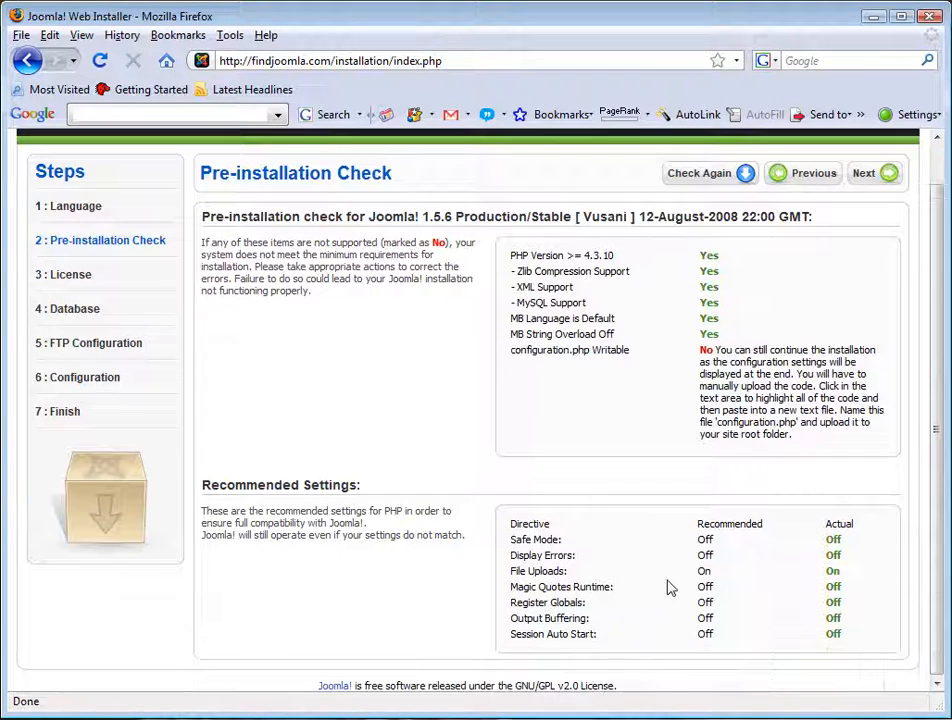
{"action": "left_click_drag", "start_coordinate": [510, 541], "coordinate": [861, 640]}
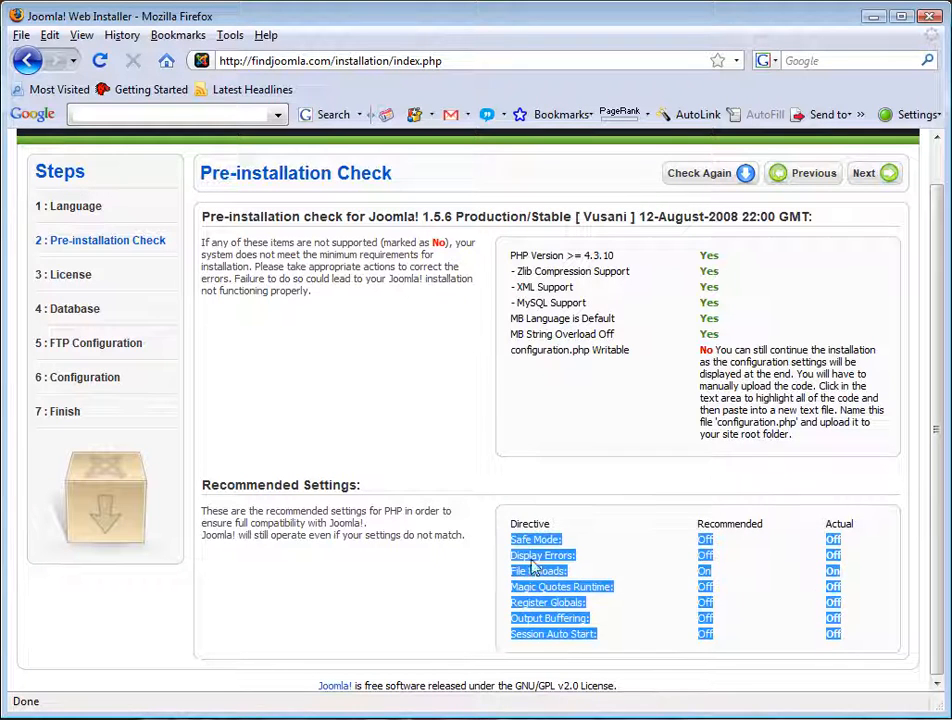
{"action": "left_click", "coordinate": [768, 582]}
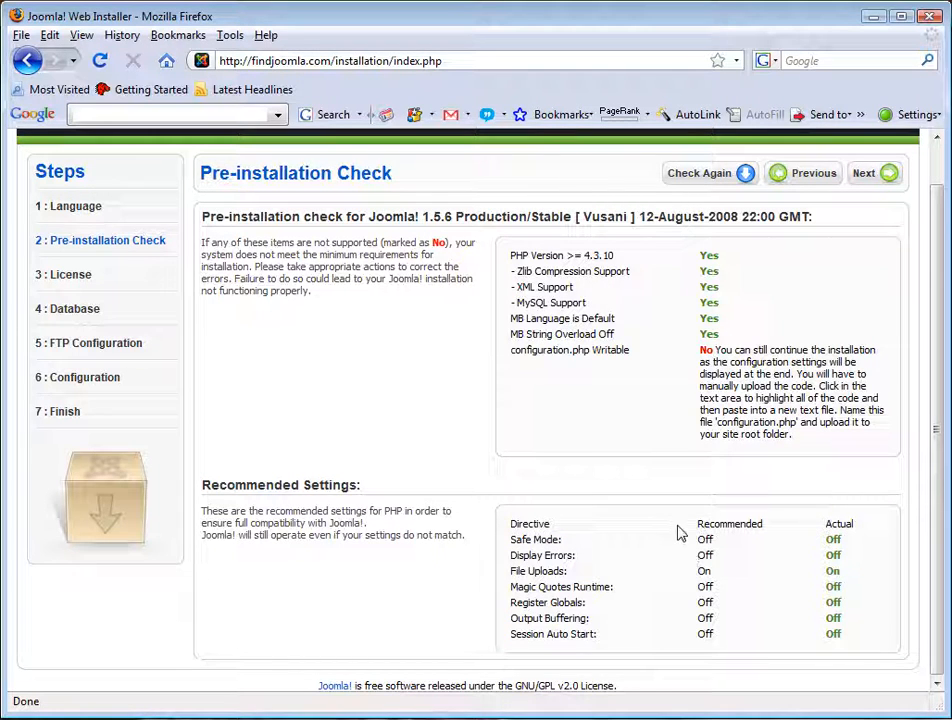
{"action": "left_click_drag", "start_coordinate": [695, 523], "coordinate": [860, 527]}
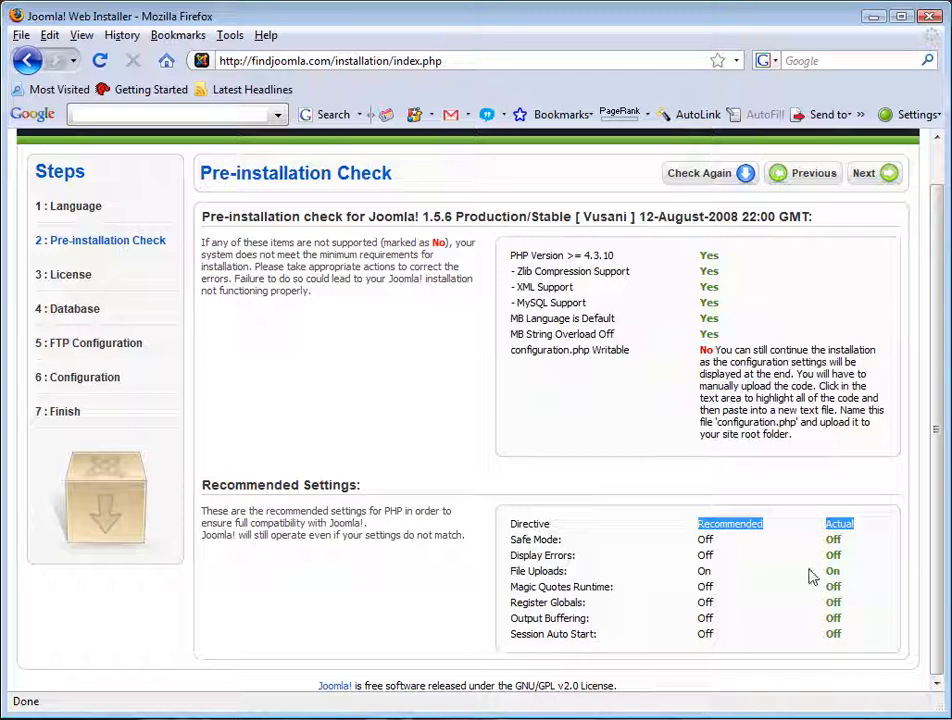
{"action": "left_click", "coordinate": [852, 638]}
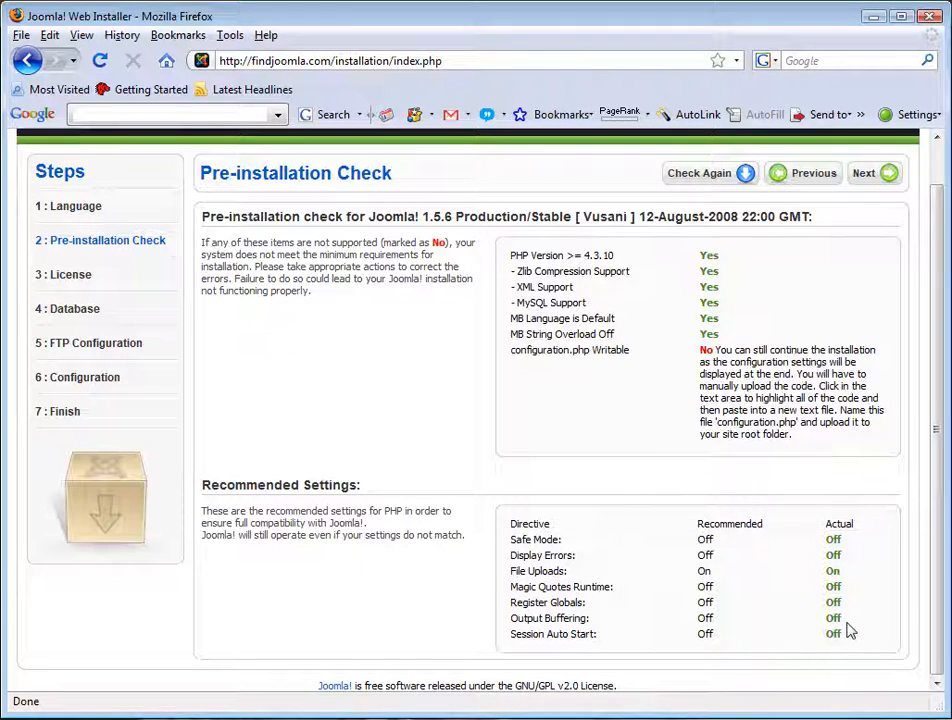
{"action": "scroll", "coordinate": [848, 630], "scroll_direction": "up", "scroll_amount": 1}
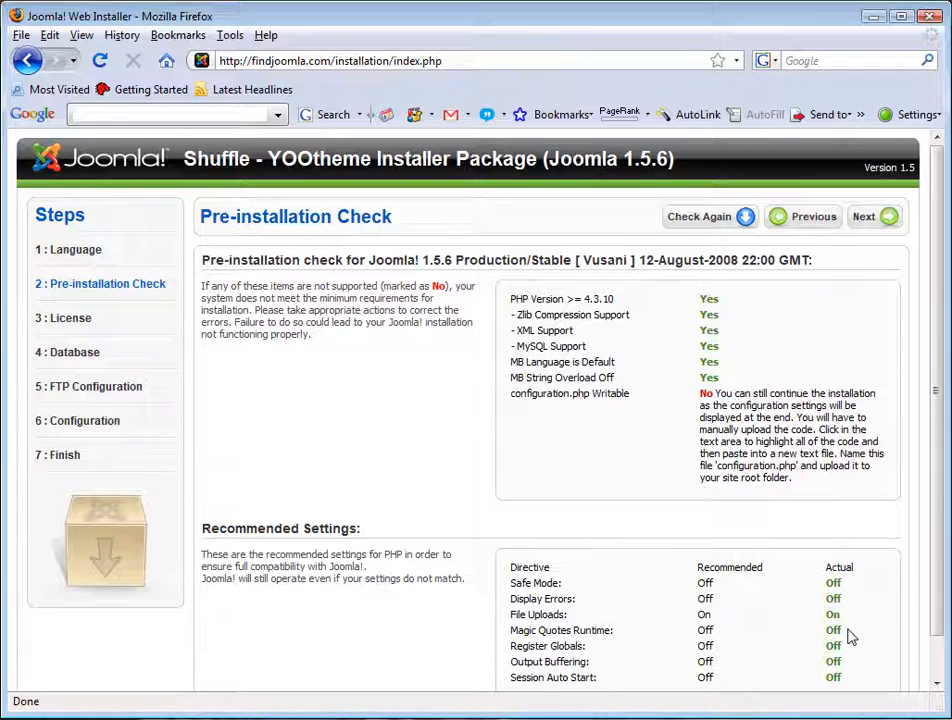
{"action": "scroll", "coordinate": [852, 638], "scroll_direction": "down", "scroll_amount": 1}
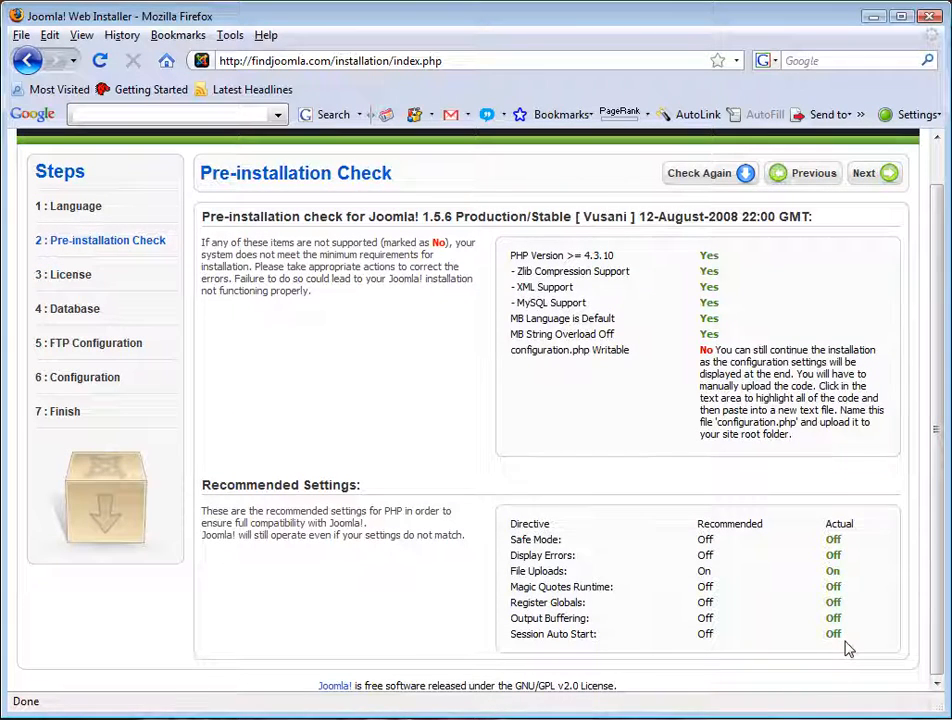
Step: Run the pre-installation check again and continue to the License step
{"action": "scroll", "coordinate": [838, 600], "scroll_direction": "up", "scroll_amount": 1}
{"action": "left_click", "coordinate": [705, 222]}
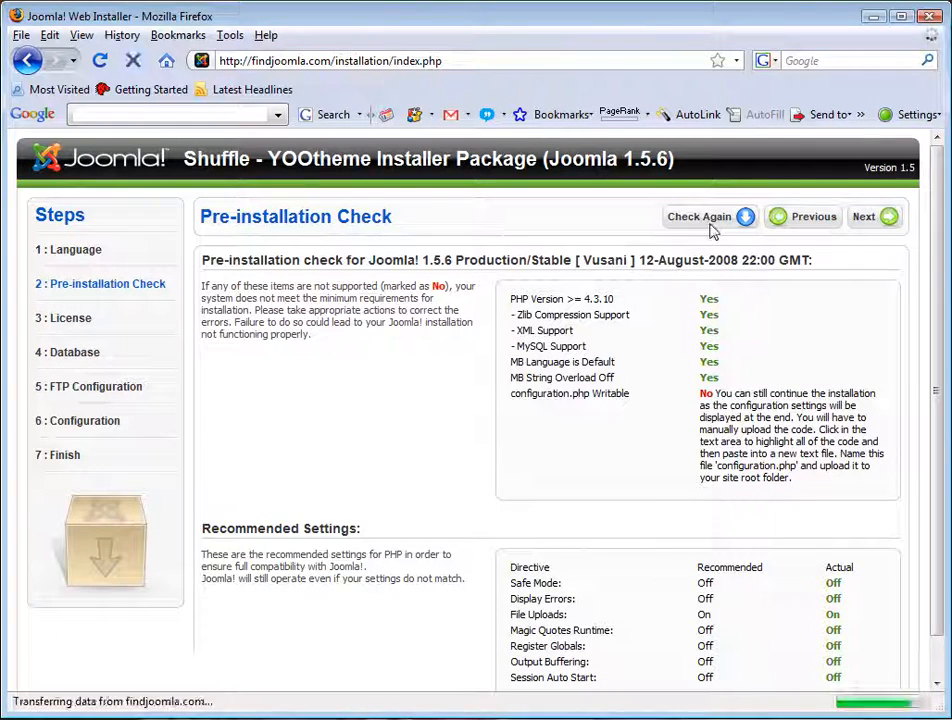
{"action": "scroll", "coordinate": [822, 495], "scroll_direction": "down", "scroll_amount": 1}
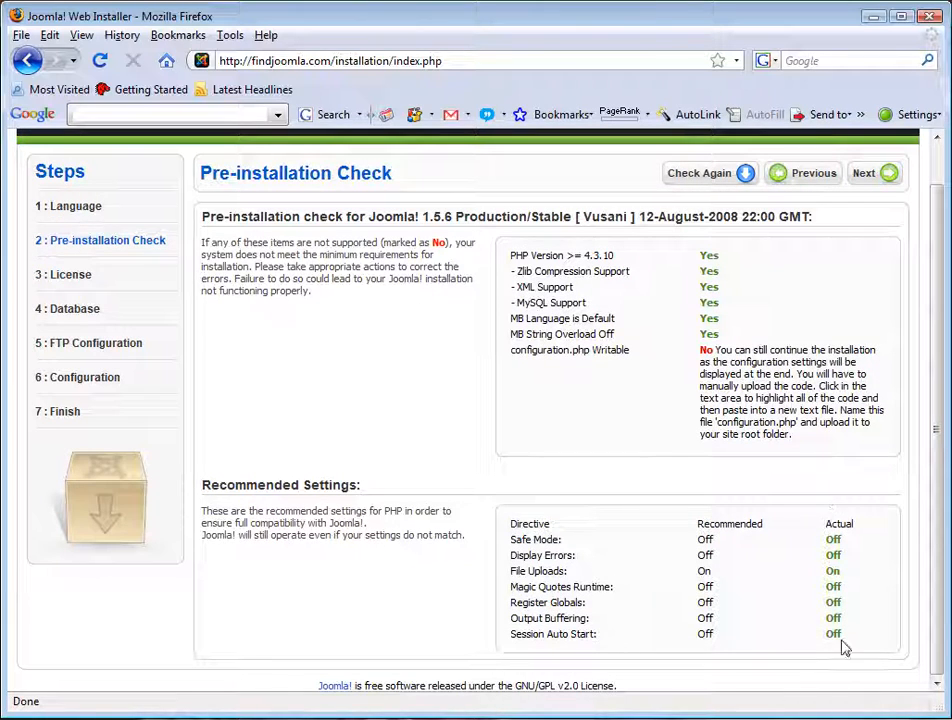
{"action": "scroll", "coordinate": [610, 535], "scroll_direction": "up", "scroll_amount": 1}
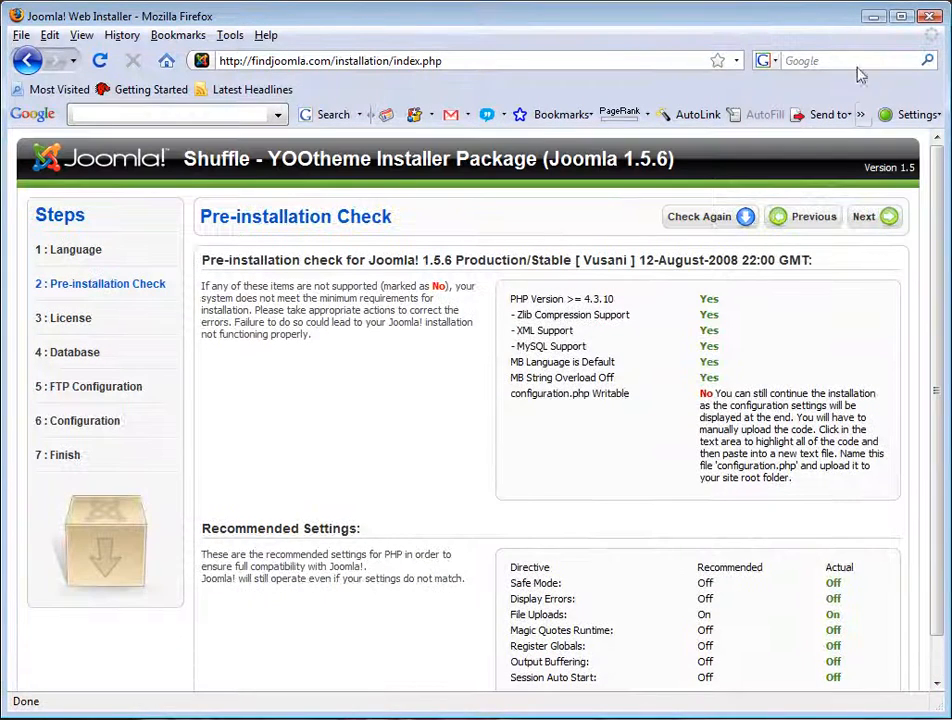
{"action": "left_click", "coordinate": [855, 222]}
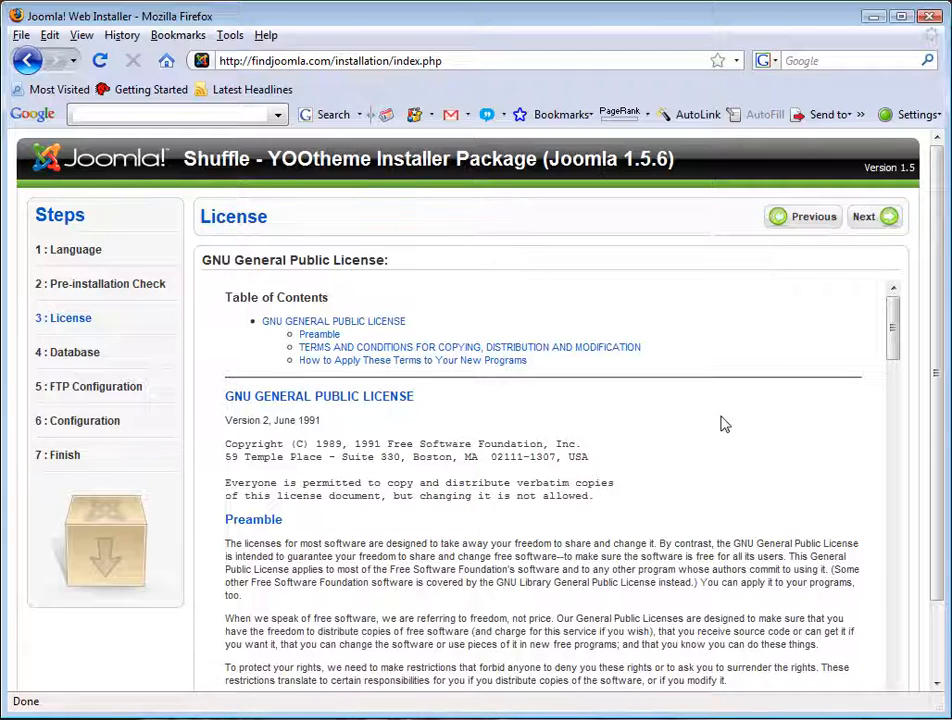
Step: Look over the GNU General Public License and continue to the Database Configuration step
{"action": "double_click", "coordinate": [208, 222]}
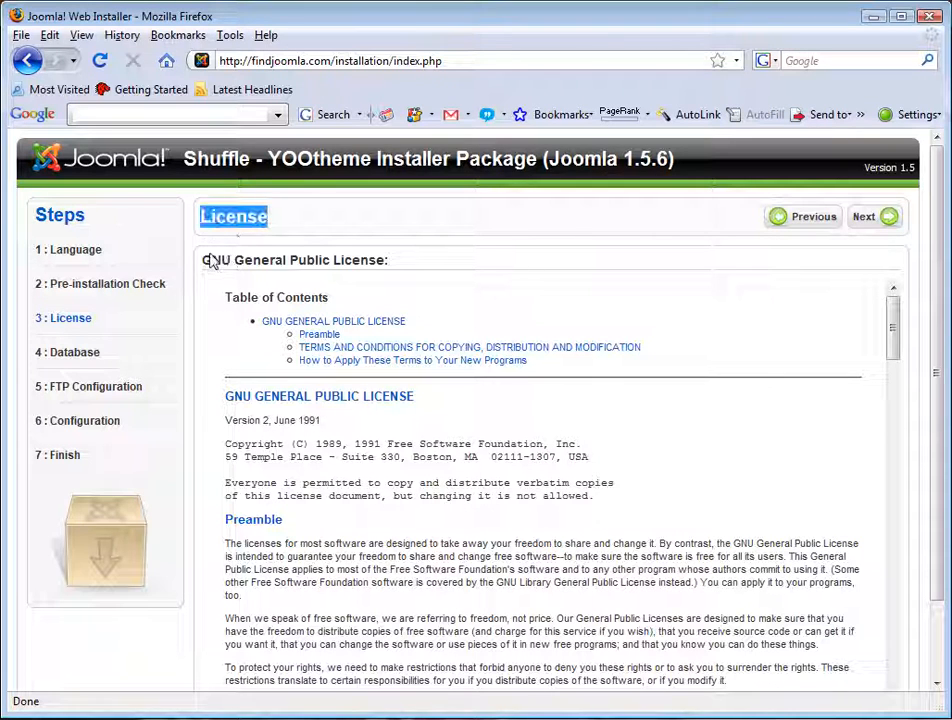
{"action": "left_click_drag", "start_coordinate": [209, 258], "coordinate": [428, 268]}
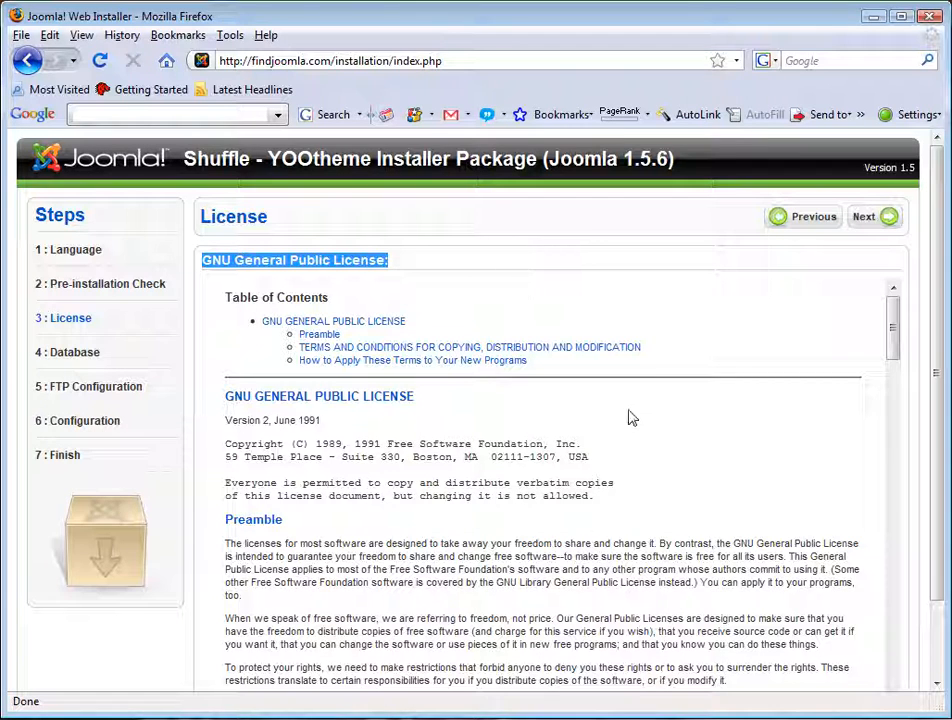
{"action": "mouse_move", "coordinate": [900, 357]}
{"action": "left_mouse_down"}
{"action": "mouse_move", "coordinate": [912, 448]}
{"action": "mouse_move", "coordinate": [905, 712]}
{"action": "left_mouse_up"}
{"action": "left_click_drag", "start_coordinate": [937, 601], "coordinate": [938, 229]}
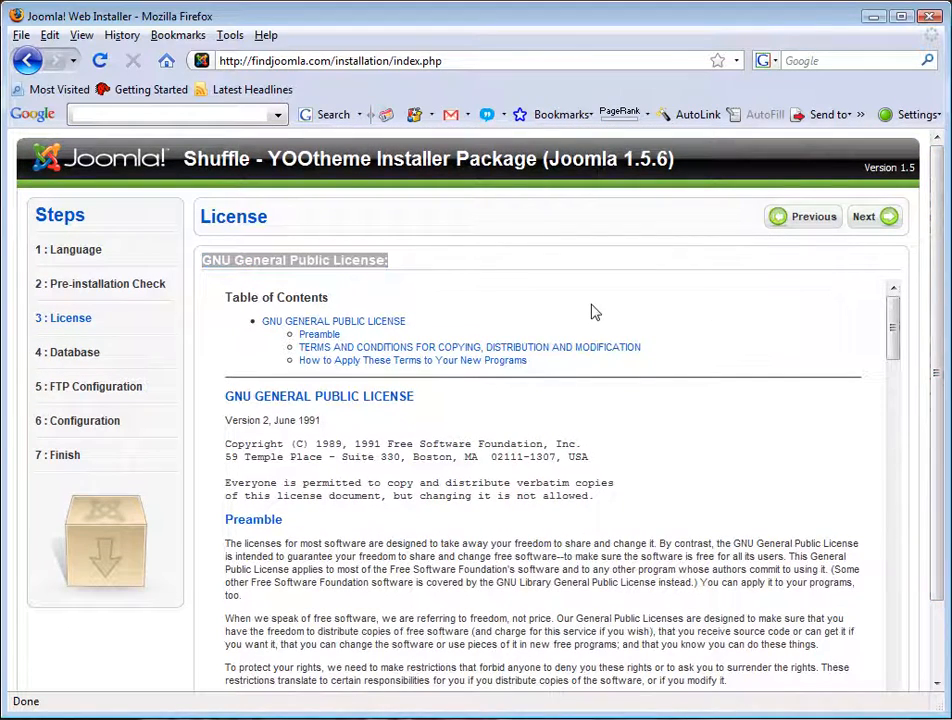
{"action": "left_click", "coordinate": [433, 263]}
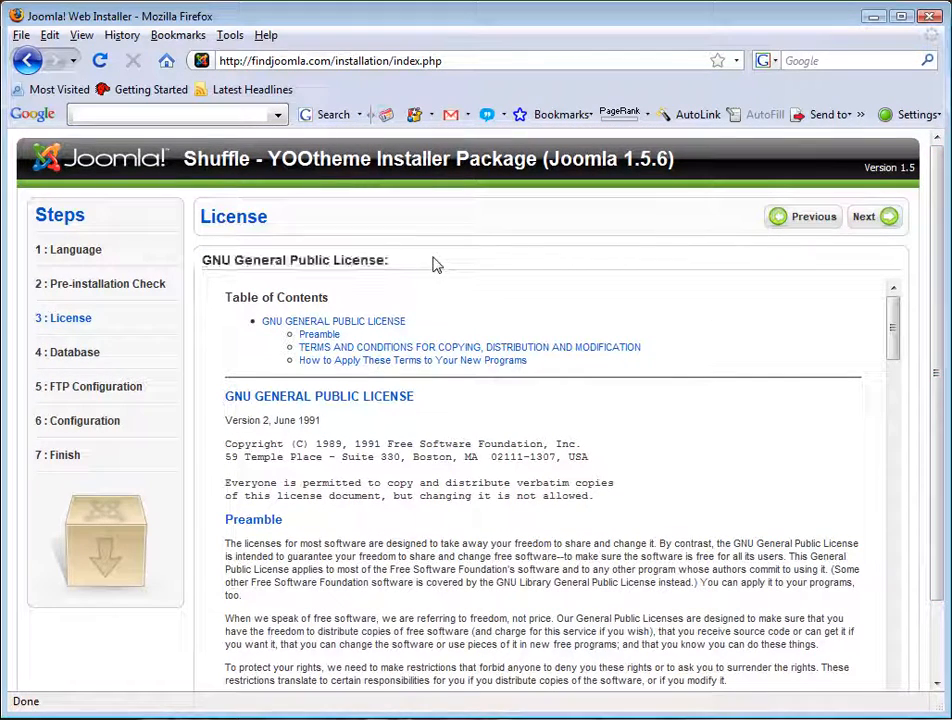
{"action": "left_click", "coordinate": [884, 220]}
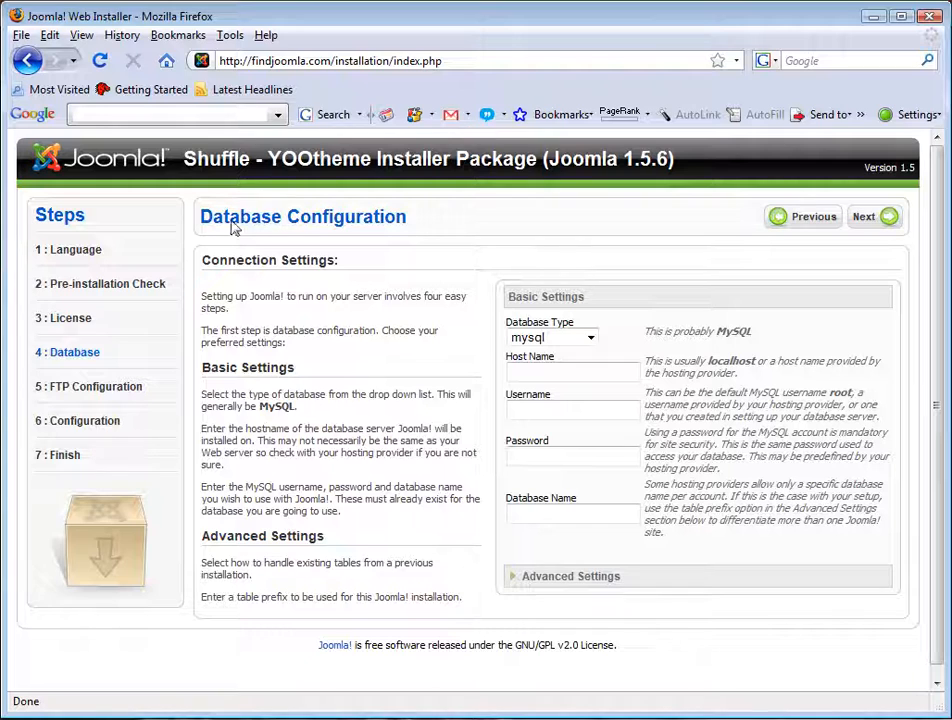
{"action": "left_click_drag", "start_coordinate": [204, 218], "coordinate": [470, 215]}
{"action": "left_click", "coordinate": [449, 217]}
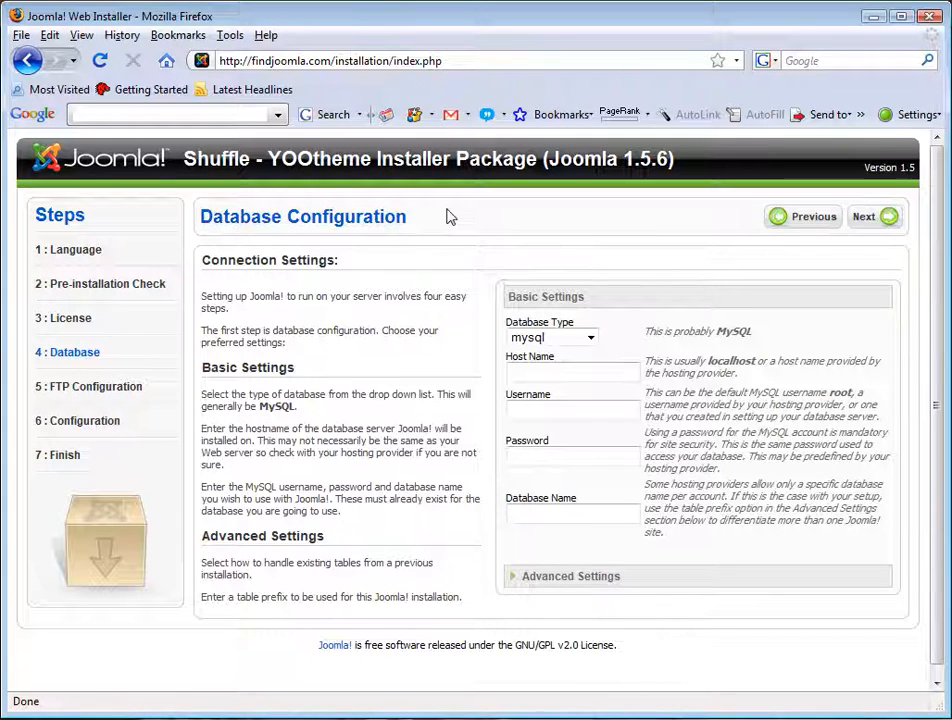
Step: Fill in the database settings with host name localhost, username findjoomla007, the database password and database name findjoomla
{"action": "left_click", "coordinate": [555, 375]}
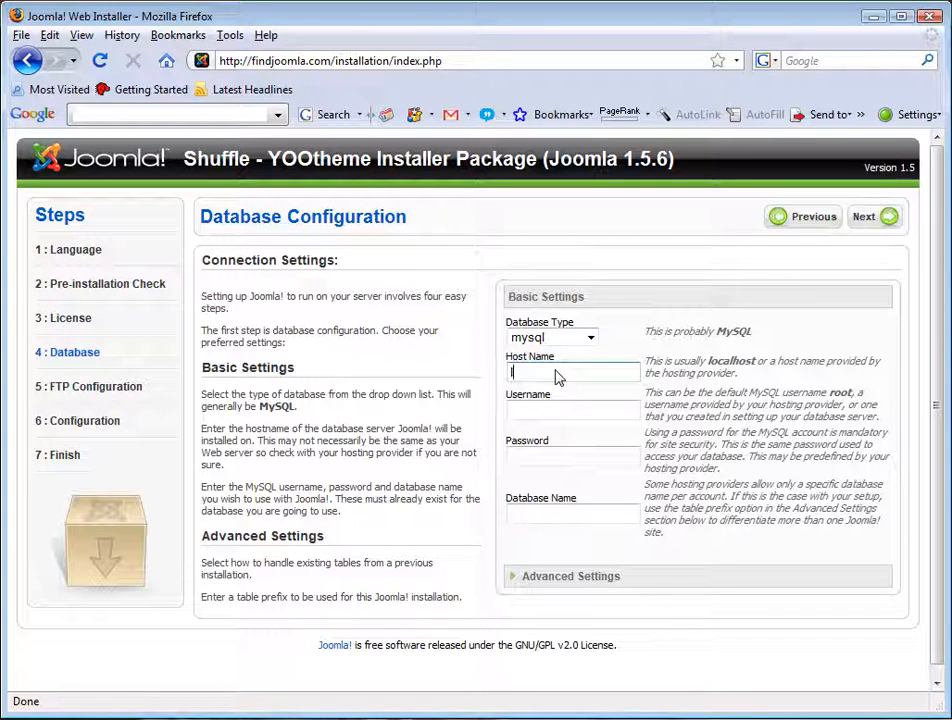
{"action": "type", "text": "localhost"}
{"action": "left_click", "coordinate": [567, 414]}
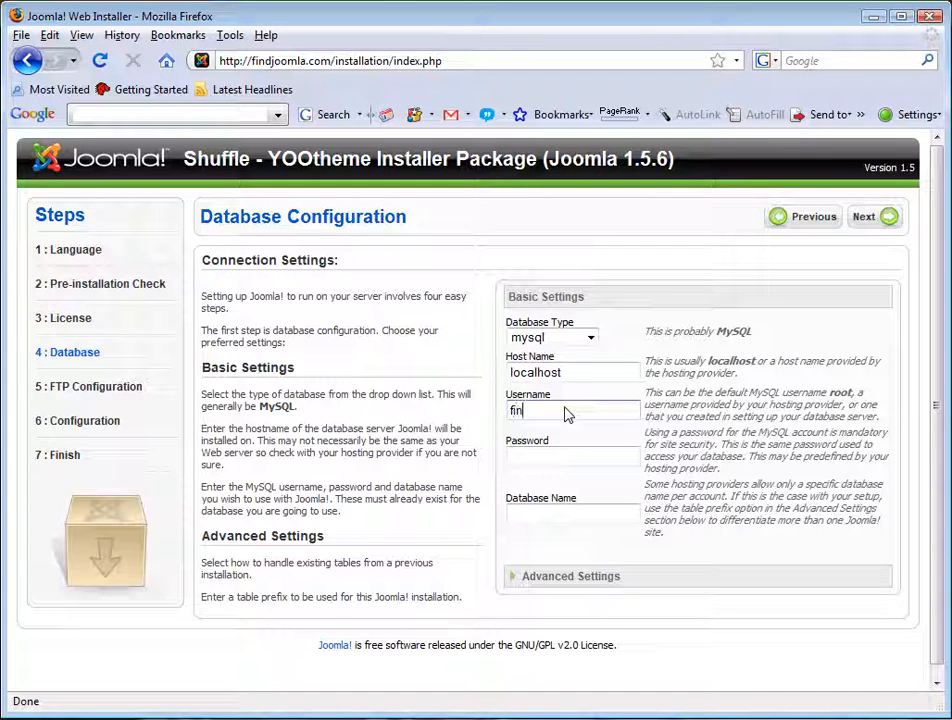
{"action": "type", "text": "findjoomla07"}
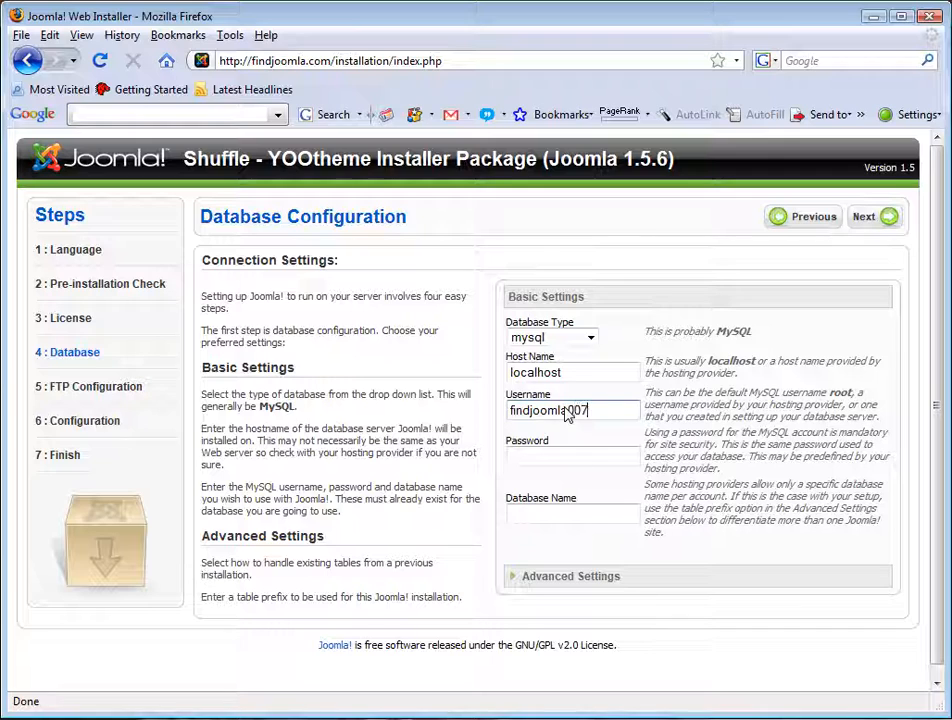
{"action": "key", "text": "Tab"}
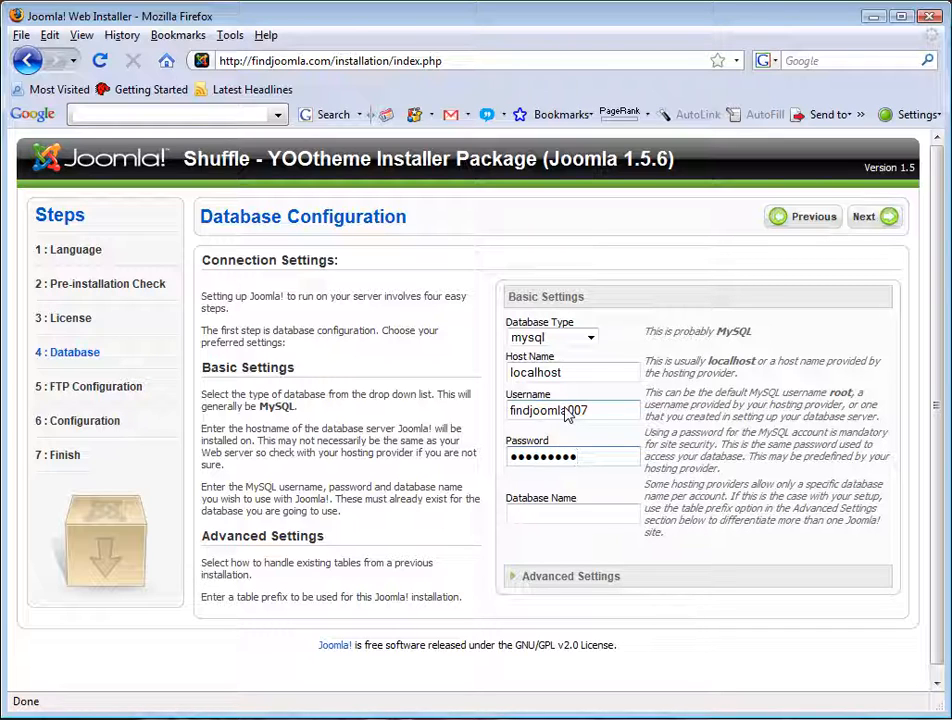
{"action": "key", "text": "Tab"}
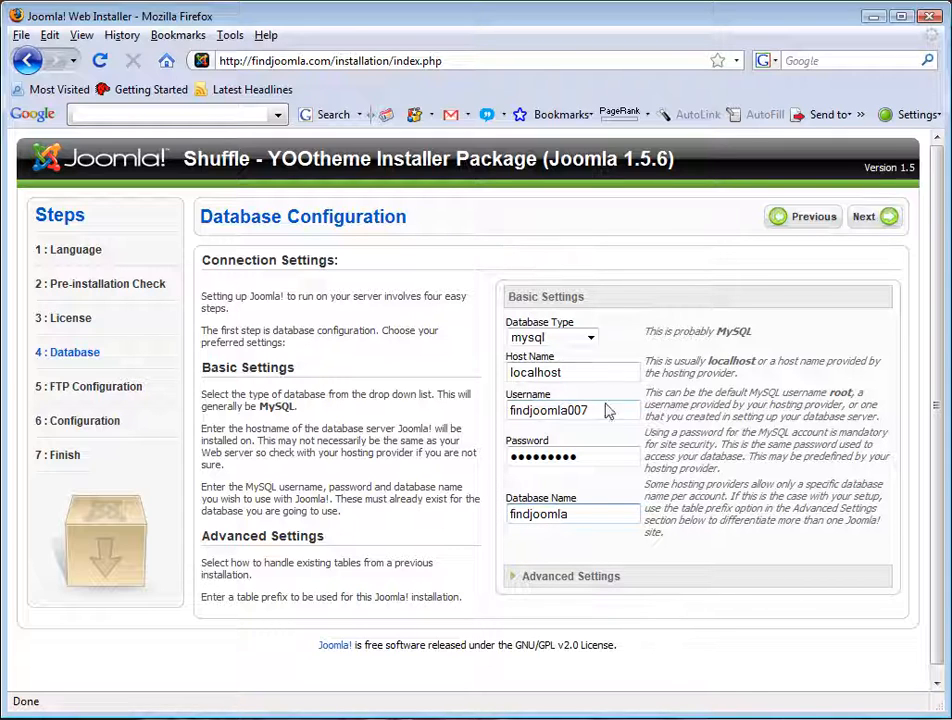
Step: Review the advanced database options for existing tables and the table prefix, and continue to the FTP Configuration step
{"action": "left_click", "coordinate": [547, 578]}
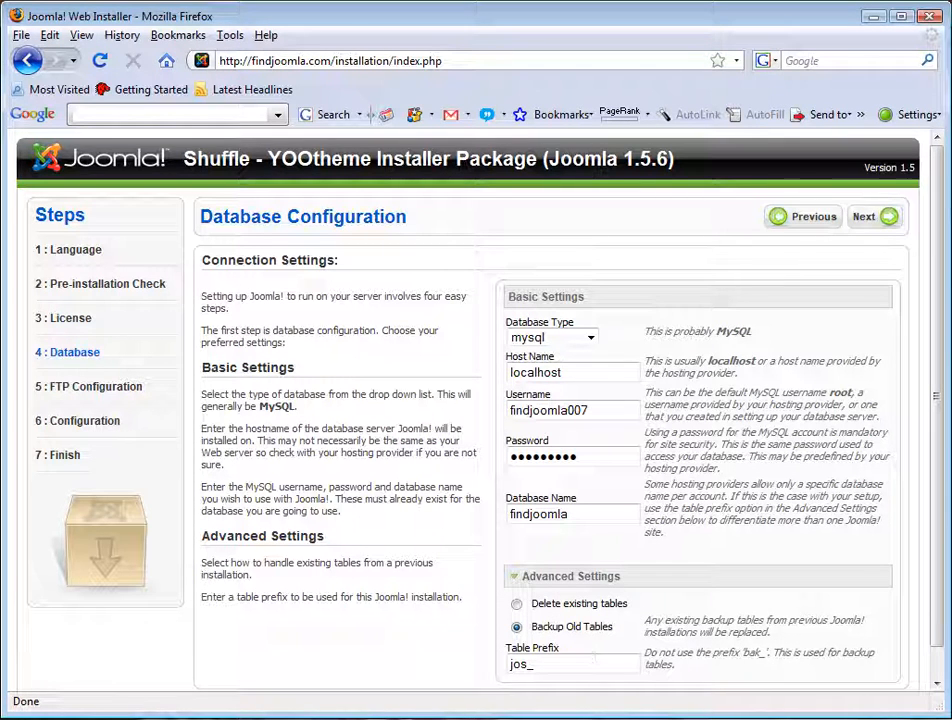
{"action": "left_click", "coordinate": [937, 683]}
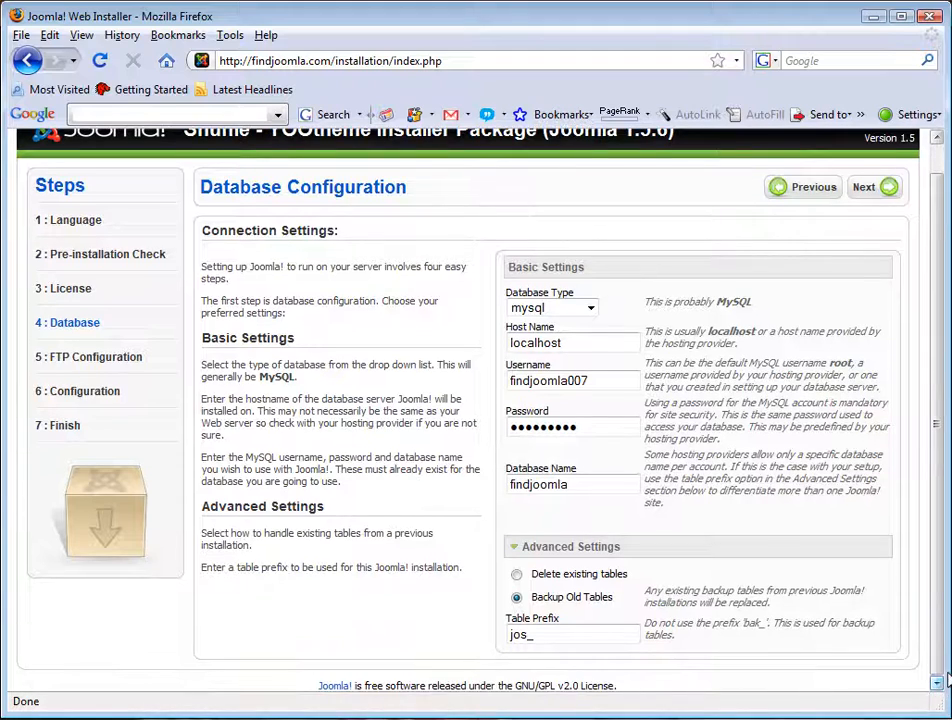
{"action": "left_click_drag", "start_coordinate": [948, 674], "coordinate": [931, 666]}
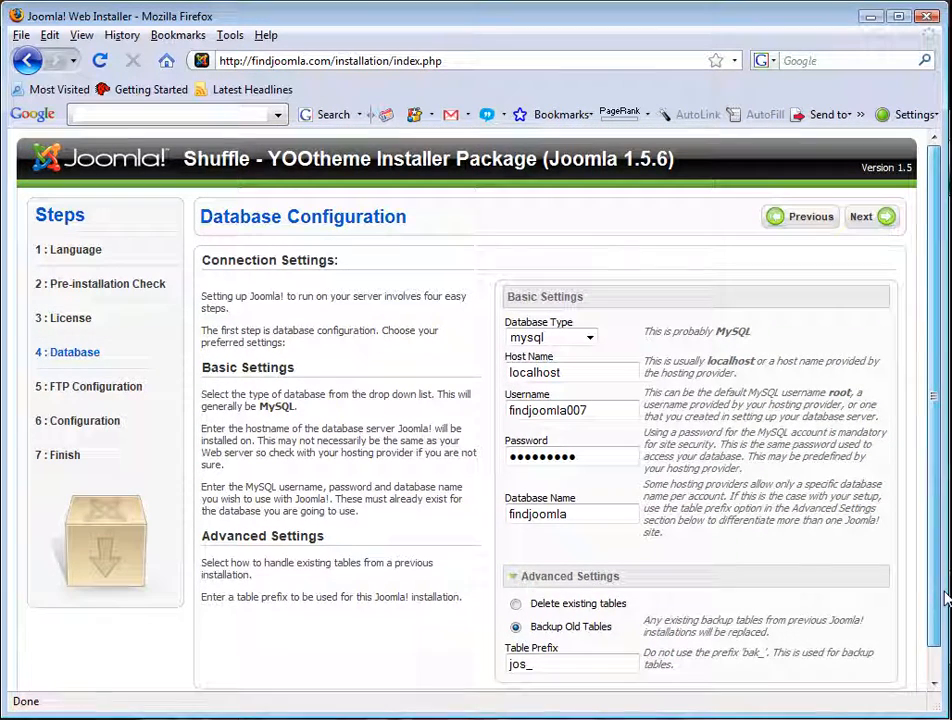
{"action": "left_click", "coordinate": [873, 223]}
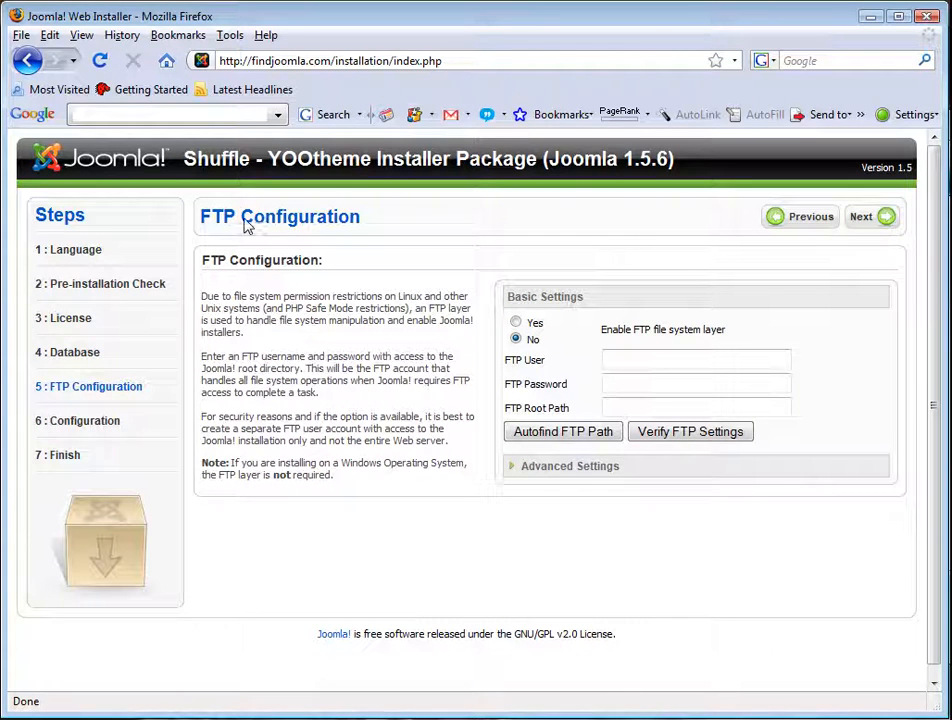
Step: Enable the FTP file system layer and enter findjoomla as the FTP user together with the FTP password
{"action": "left_click_drag", "start_coordinate": [201, 218], "coordinate": [392, 224]}
{"action": "left_click", "coordinate": [378, 238]}
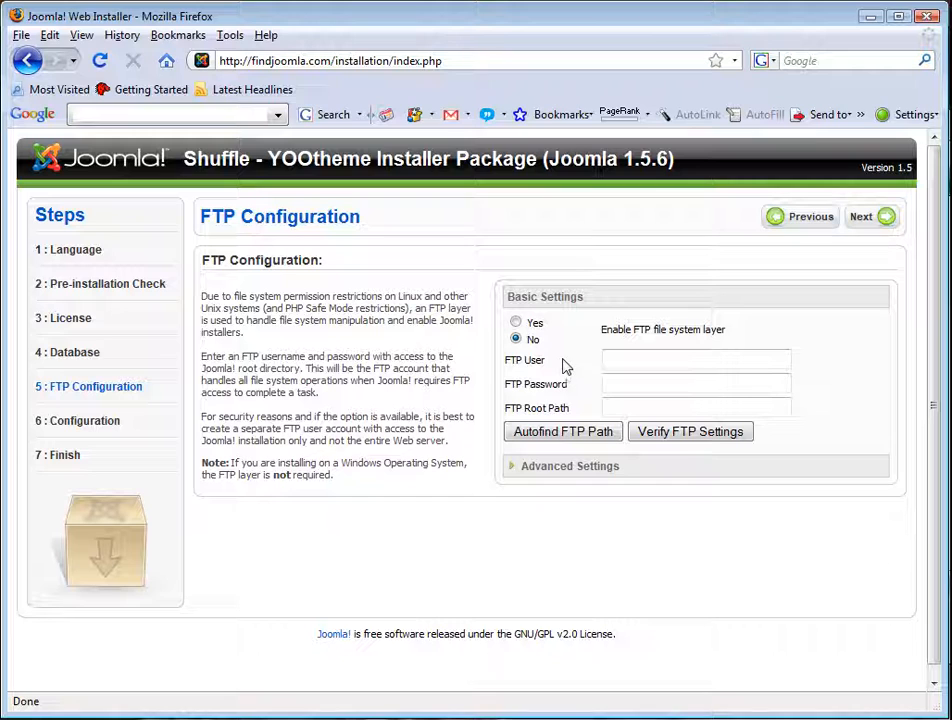
{"action": "left_click_drag", "start_coordinate": [600, 331], "coordinate": [737, 336]}
{"action": "left_click", "coordinate": [752, 334]}
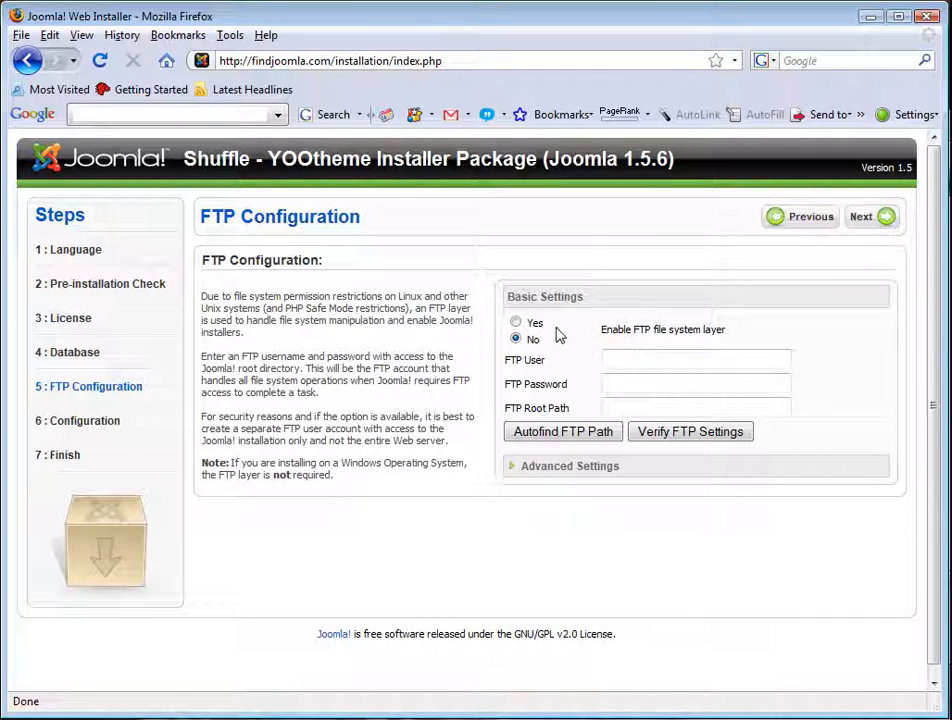
{"action": "left_click", "coordinate": [515, 322]}
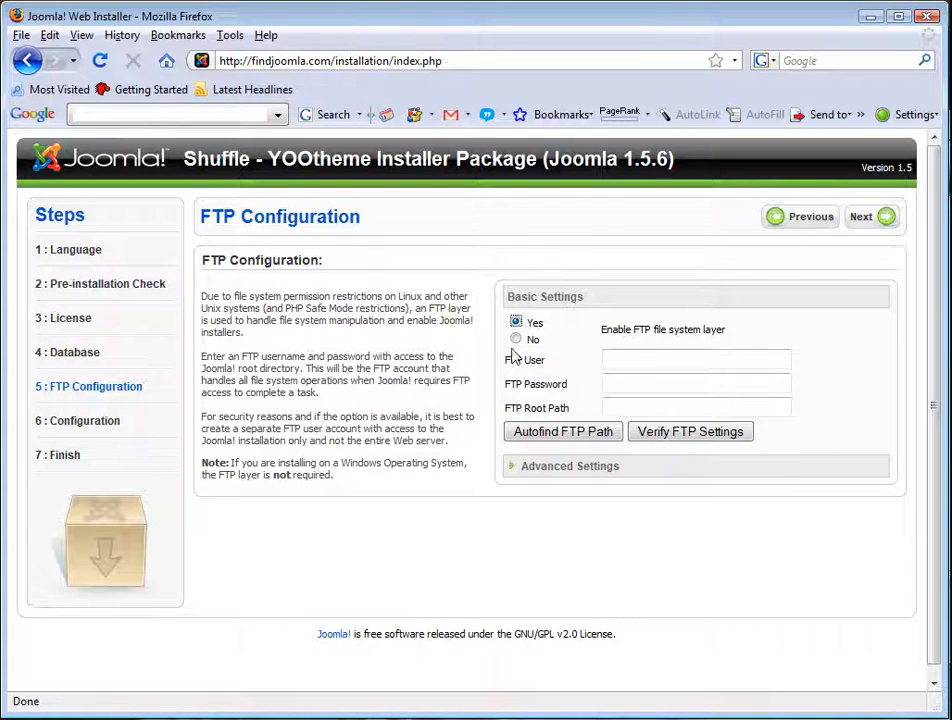
{"action": "left_click", "coordinate": [609, 359]}
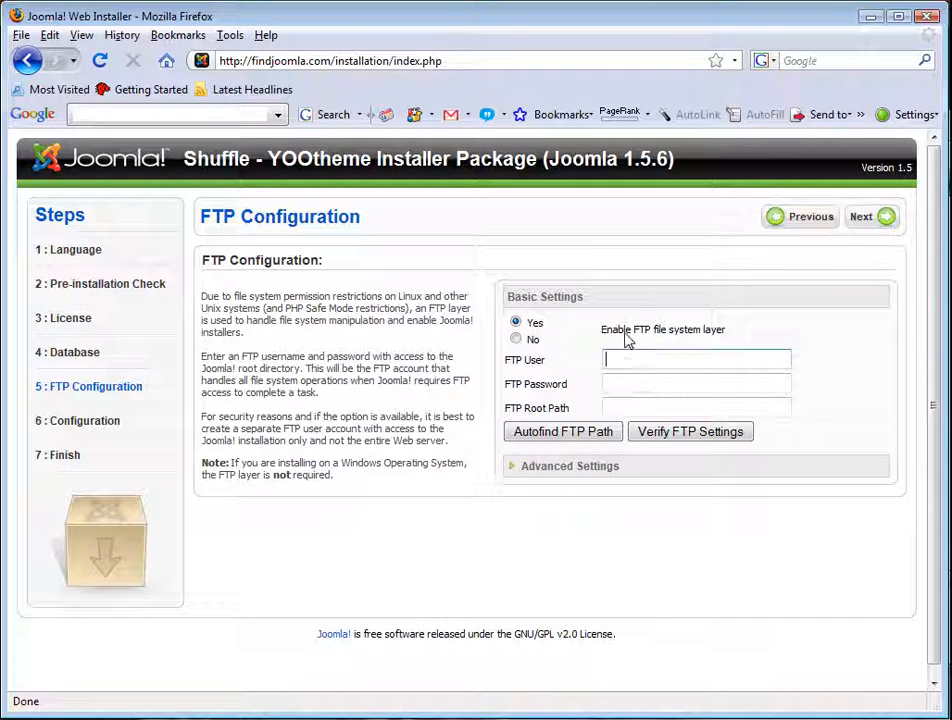
{"action": "type", "text": "findjom"}
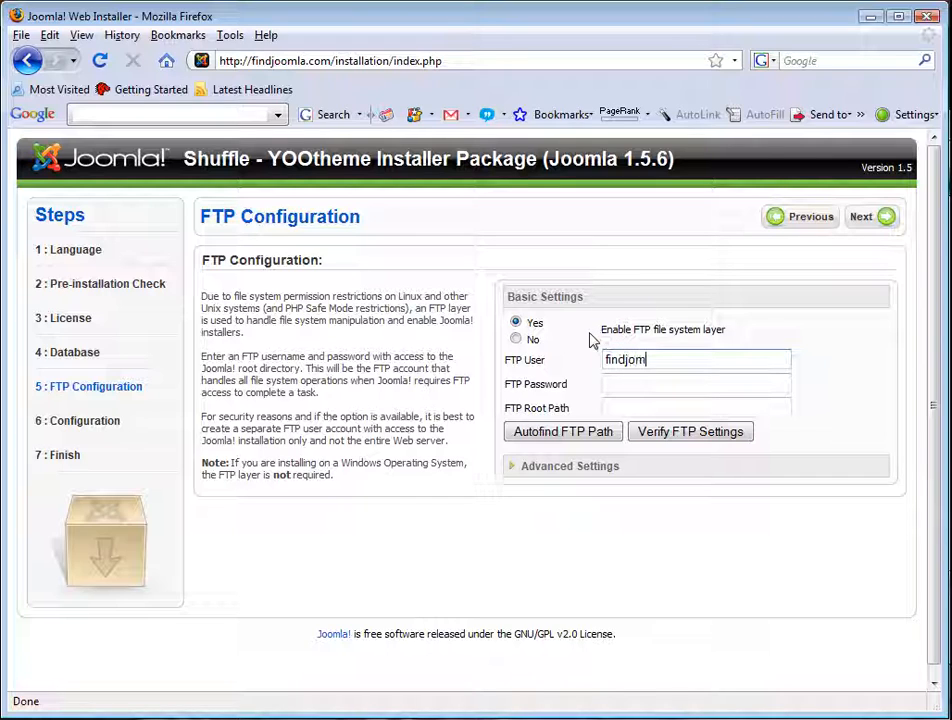
{"action": "key", "text": "BackSpace"}
{"action": "type", "text": "omla"}
{"action": "left_click", "coordinate": [648, 392]}
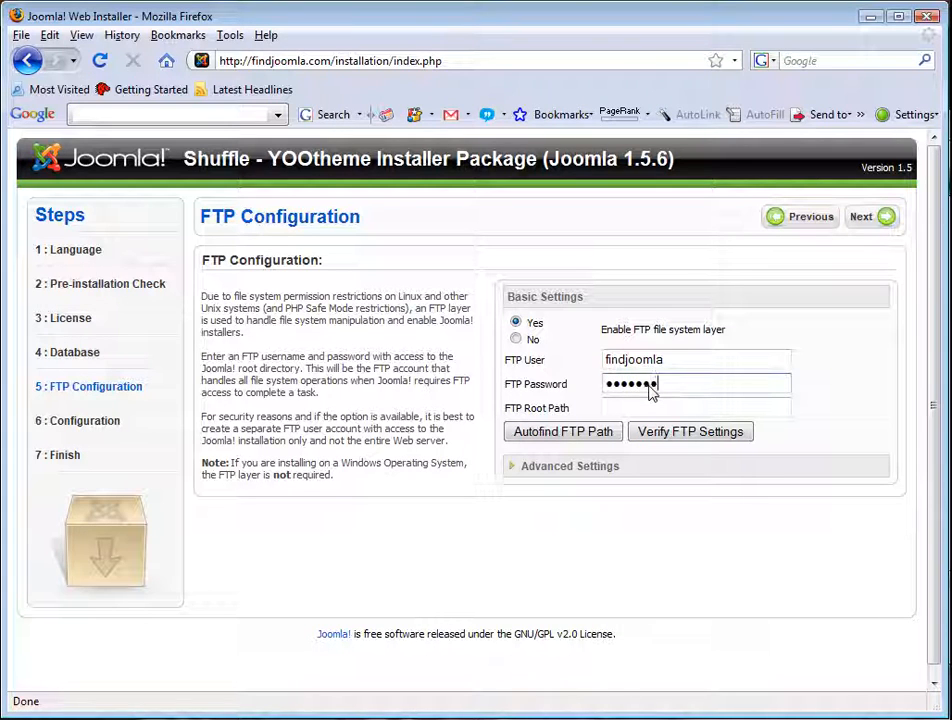
{"action": "key", "text": "Tab"}
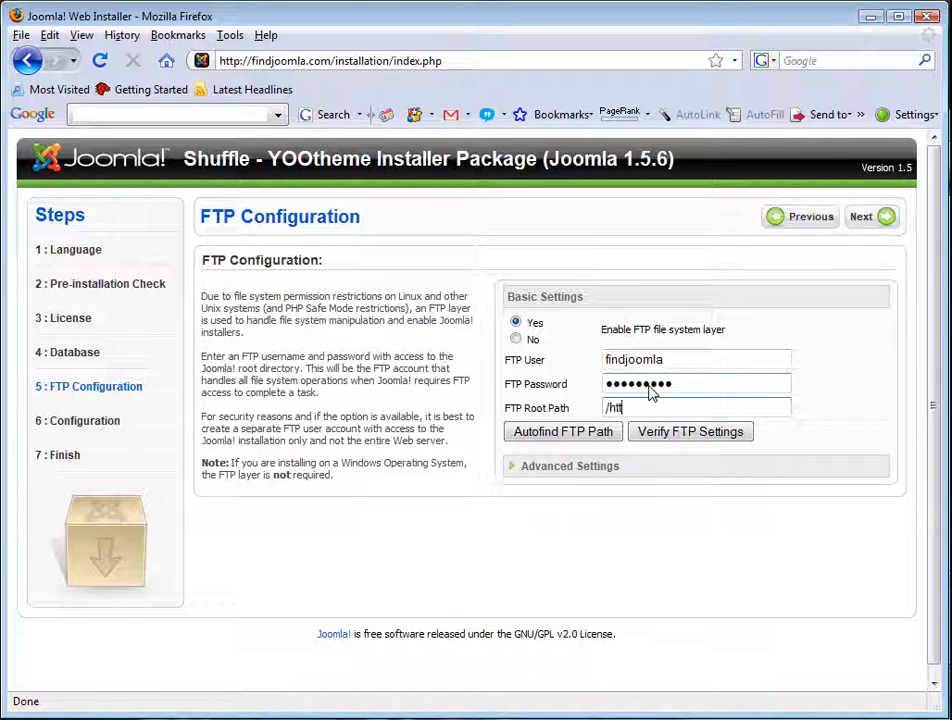
Step: Set the FTP root path to /httpdocs/
{"action": "type", "text": "/httdocs/"}
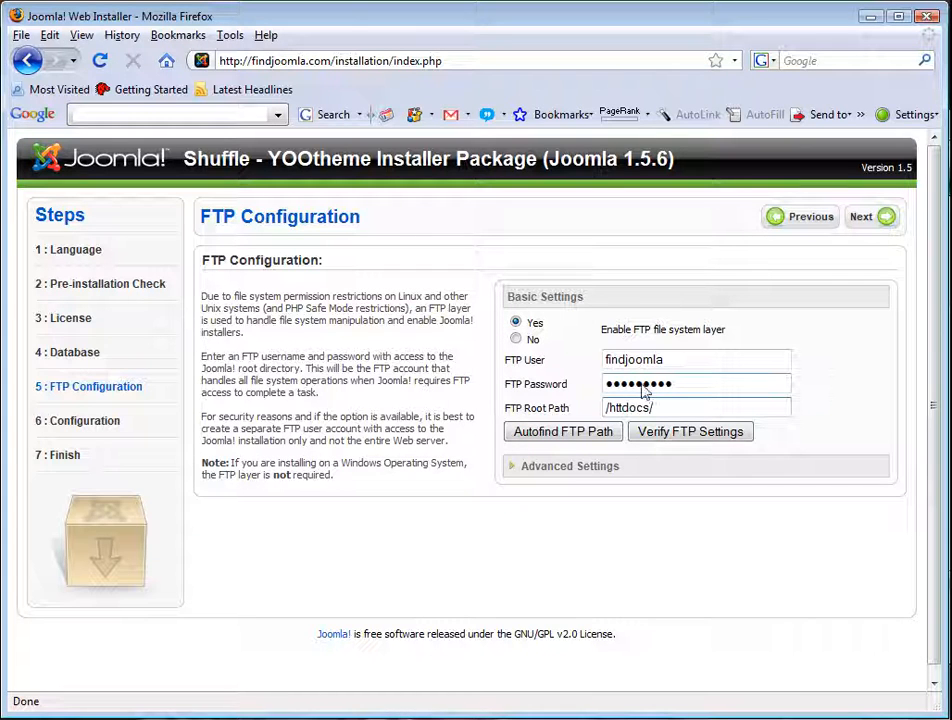
{"action": "left_click", "coordinate": [624, 410]}
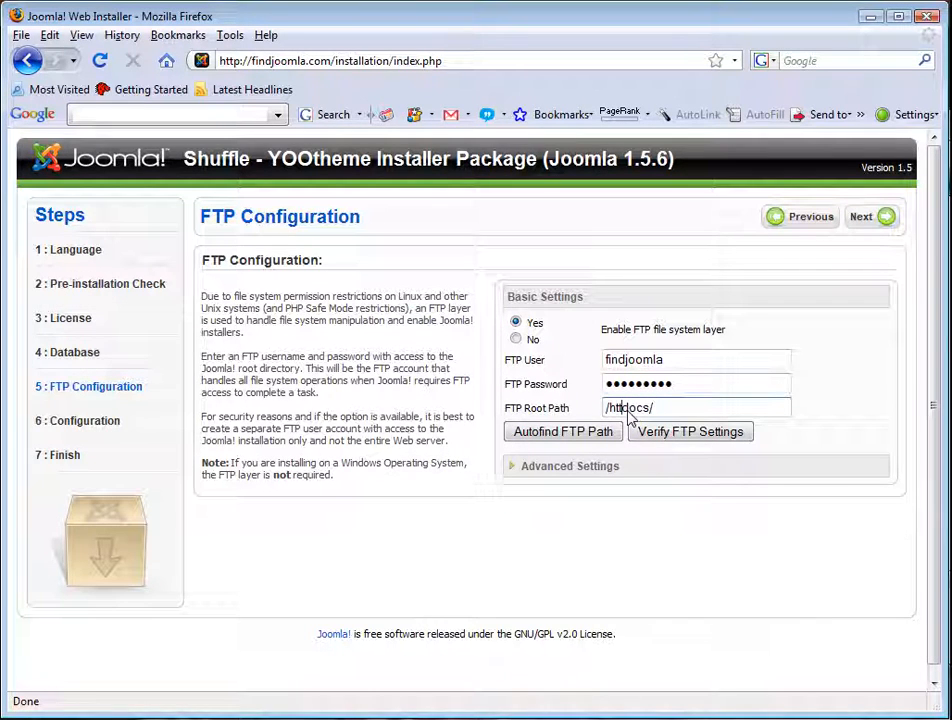
{"action": "type", "text": "p"}
{"action": "left_click", "coordinate": [667, 409]}
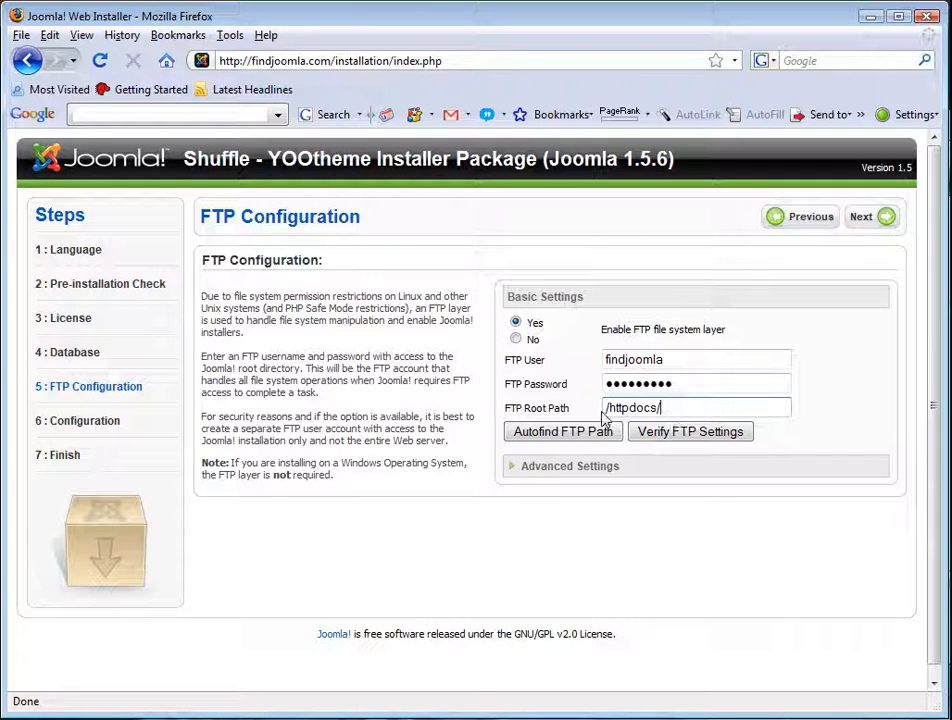
{"action": "left_click_drag", "start_coordinate": [608, 410], "coordinate": [718, 407]}
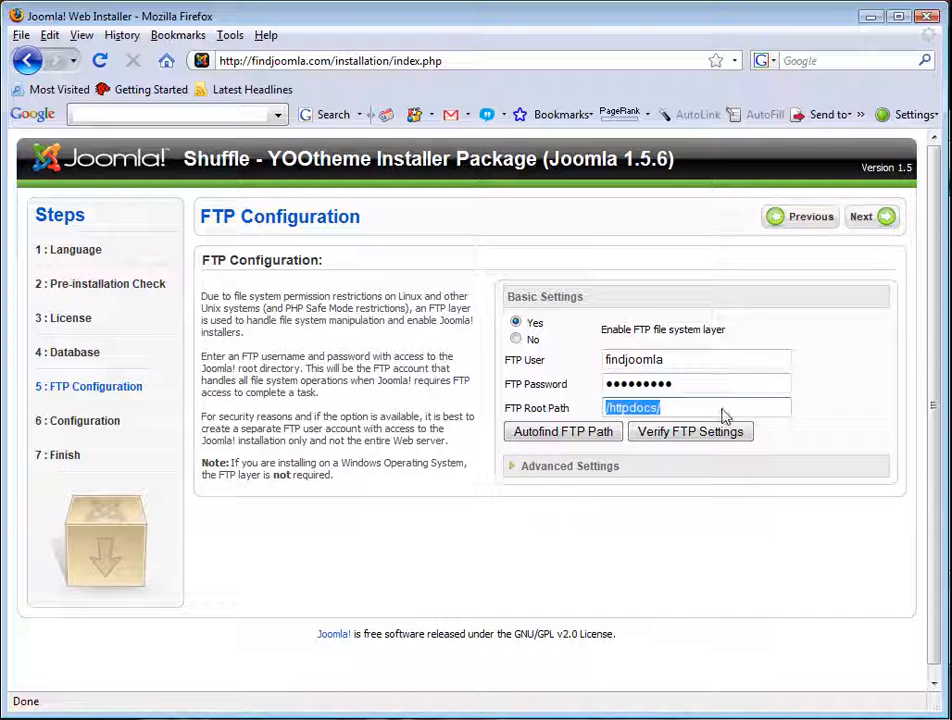
{"action": "left_click", "coordinate": [723, 407]}
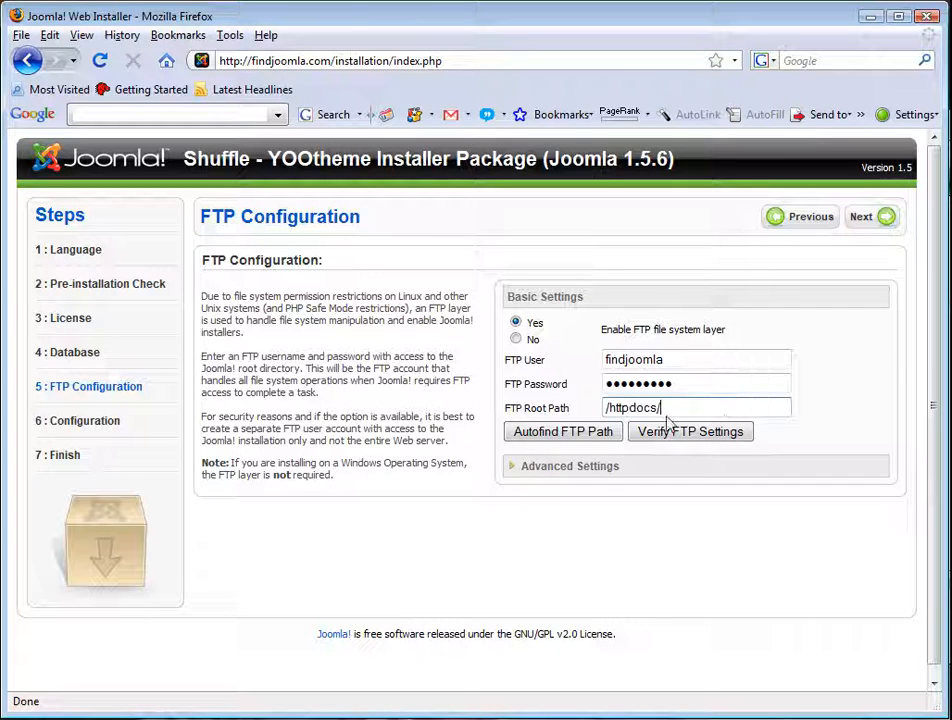
Step: In the advanced FTP settings, set the FTP host to findjoomla.com and choose Yes for saving the FTP password
{"action": "left_click", "coordinate": [556, 472]}
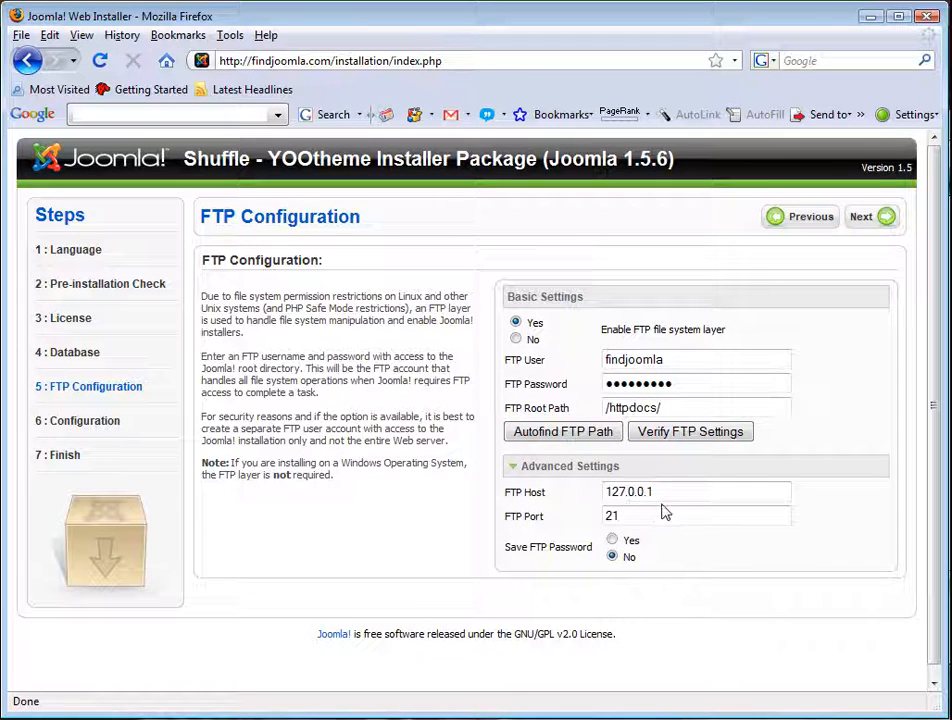
{"action": "left_click_drag", "start_coordinate": [663, 494], "coordinate": [452, 485]}
{"action": "type", "text": "findjooml"}
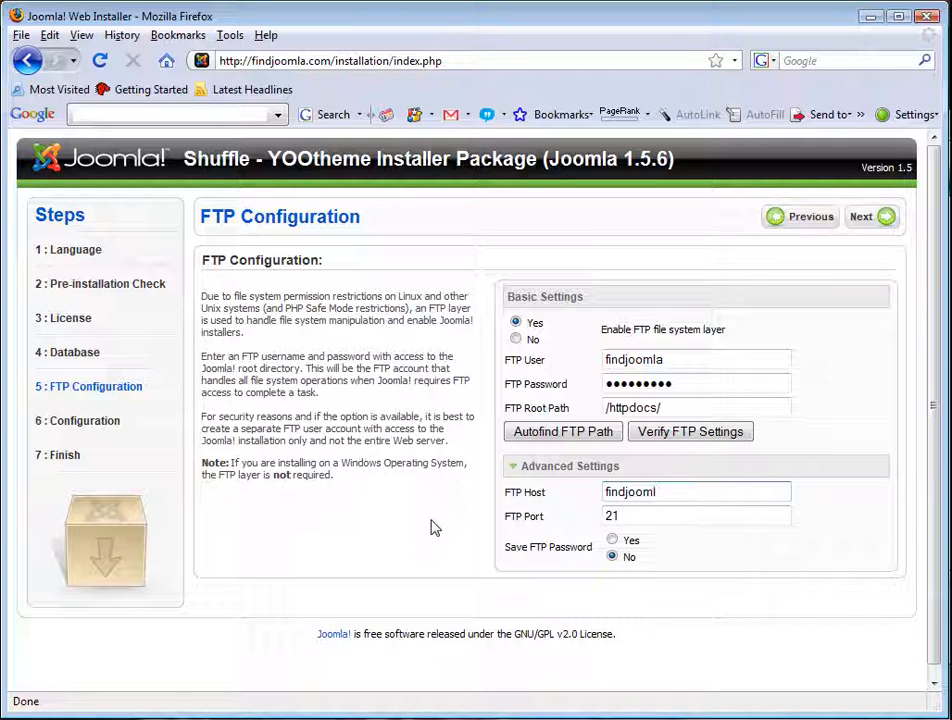
{"action": "type", "text": "a.com"}
{"action": "left_click", "coordinate": [655, 527]}
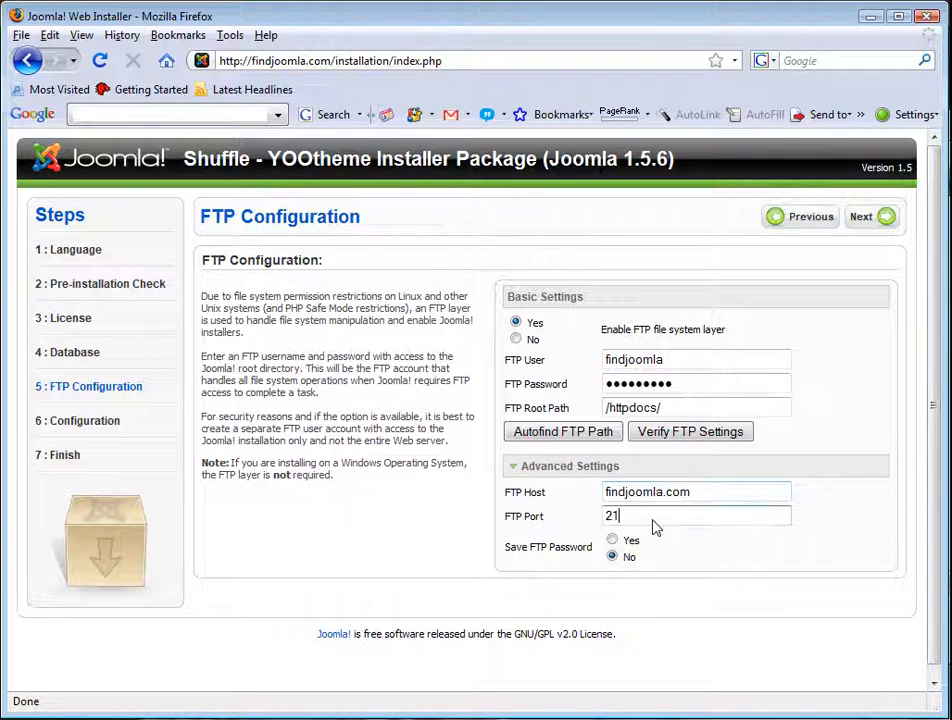
{"action": "left_click", "coordinate": [612, 540]}
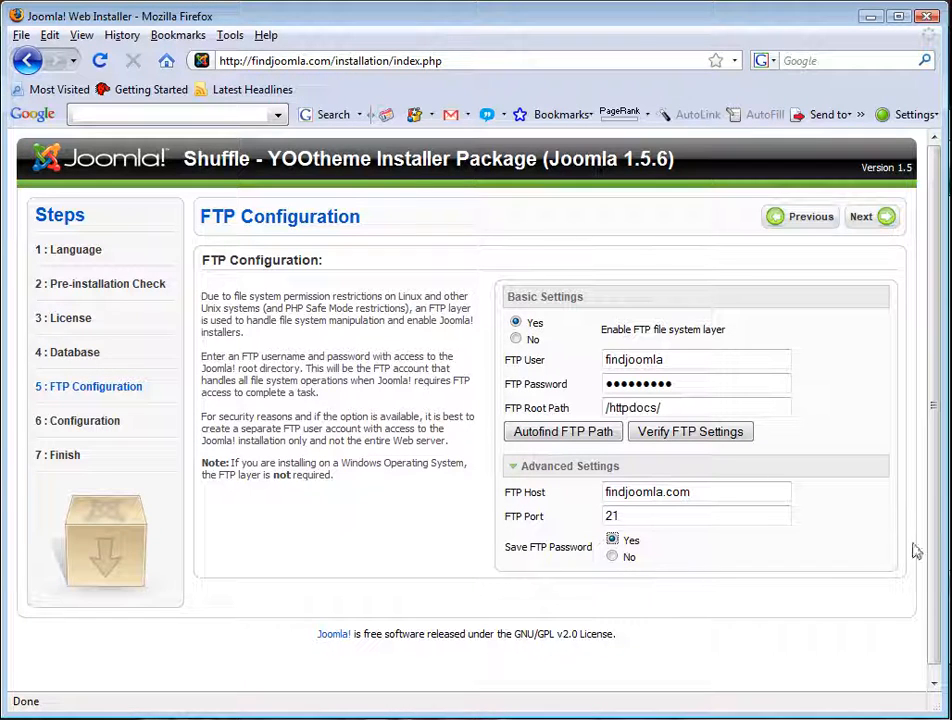
Step: Verify the FTP settings, recheck the entered values and continue to the Main Configuration step
{"action": "left_click", "coordinate": [708, 440]}
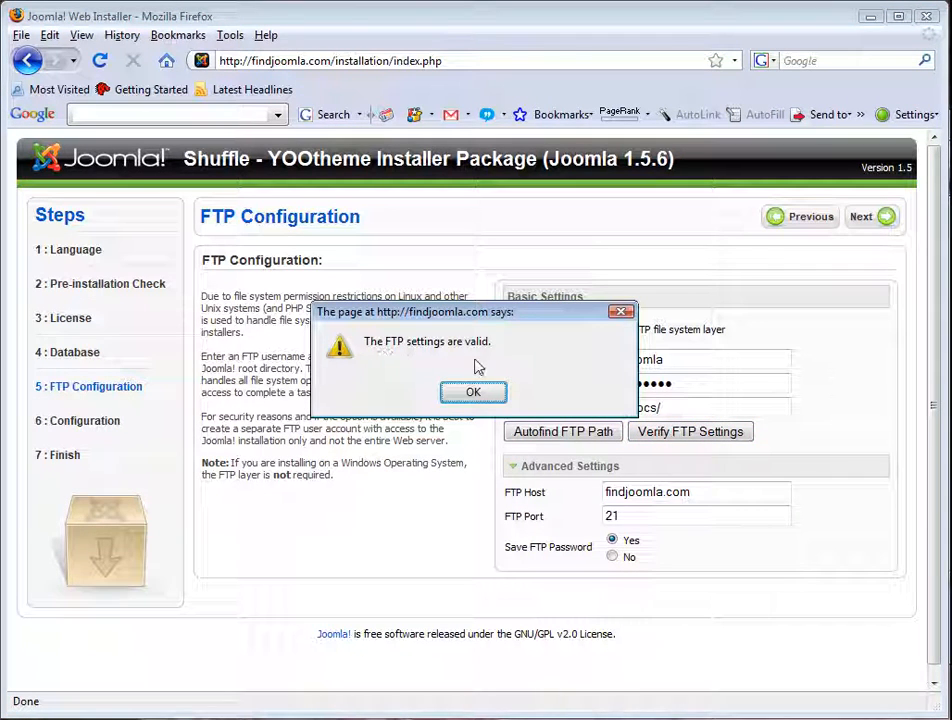
{"action": "left_click", "coordinate": [474, 391]}
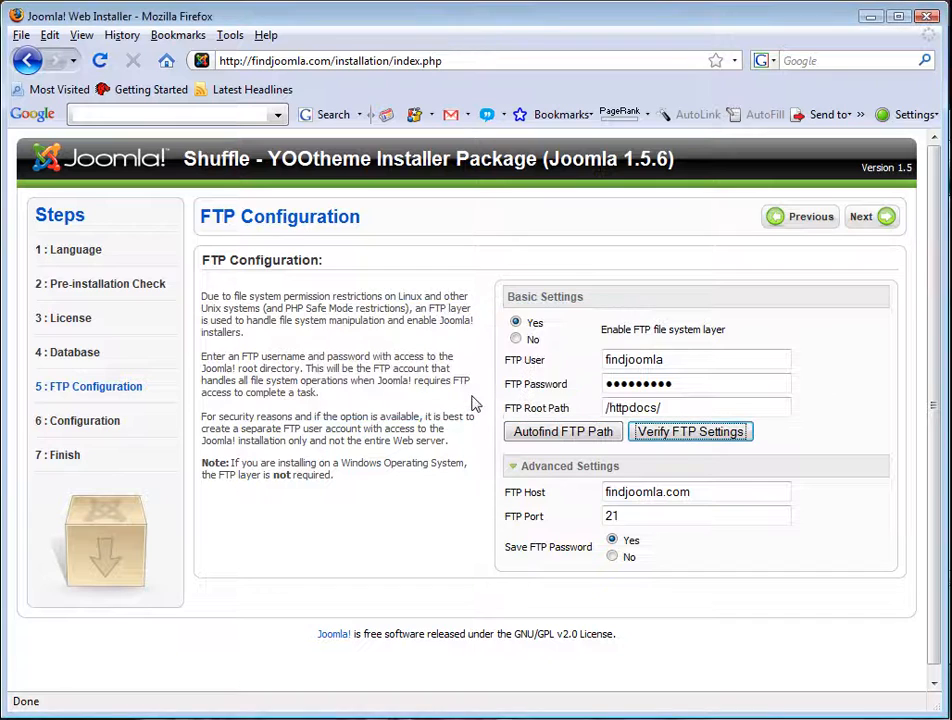
{"action": "left_click", "coordinate": [754, 410]}
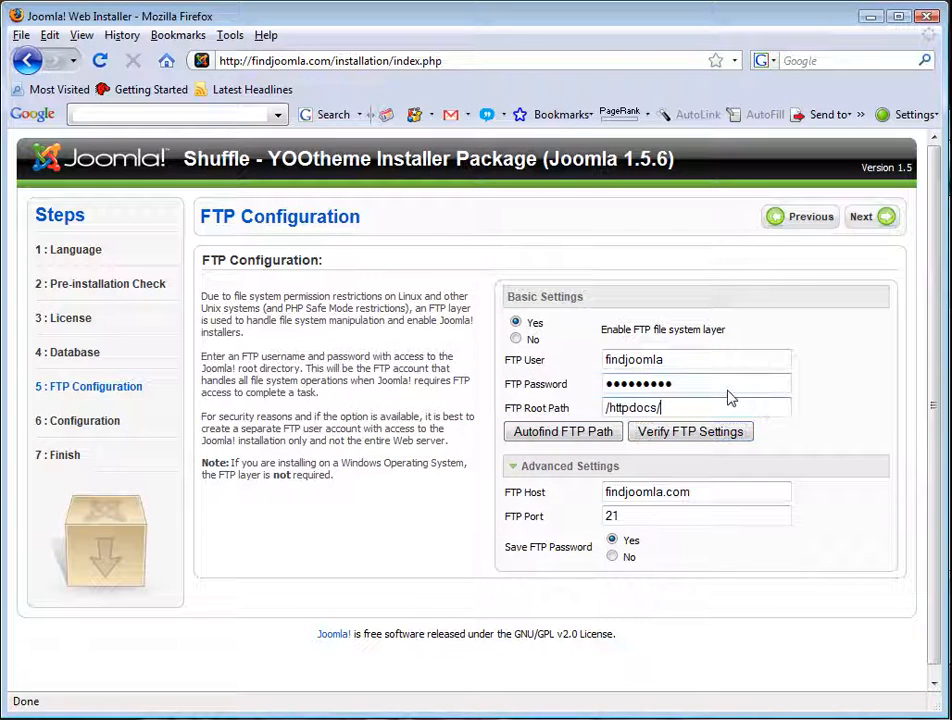
{"action": "left_click", "coordinate": [705, 365]}
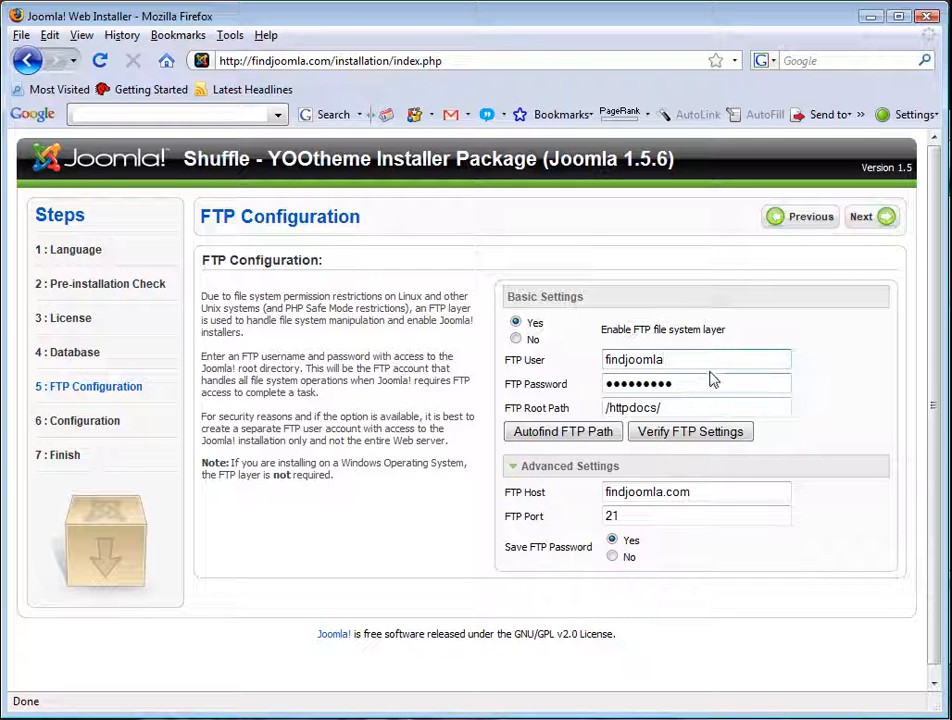
{"action": "left_click", "coordinate": [676, 412]}
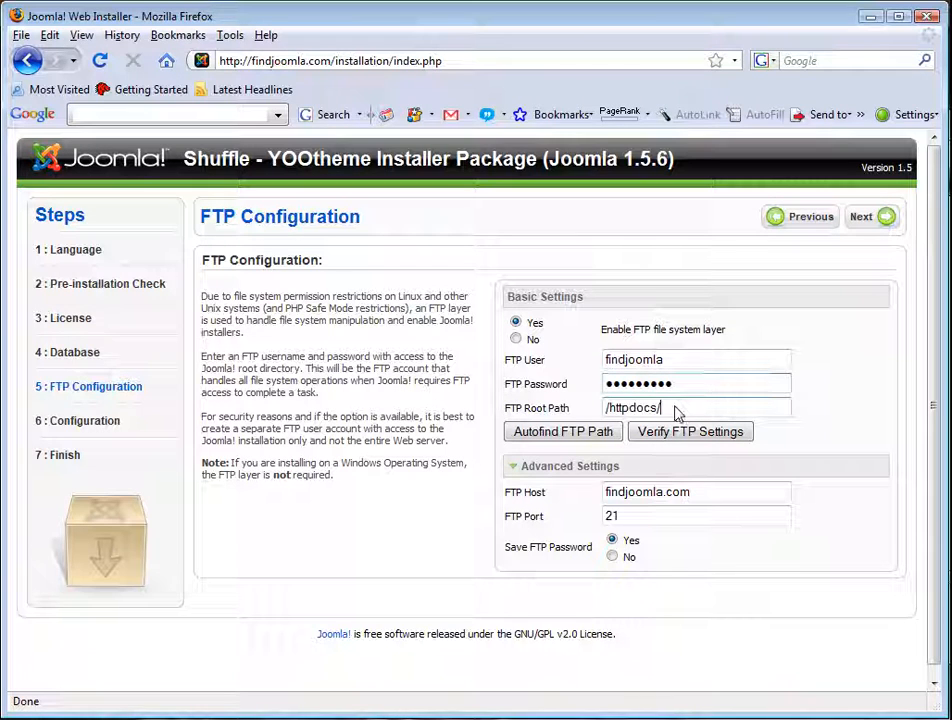
{"action": "left_click", "coordinate": [714, 495]}
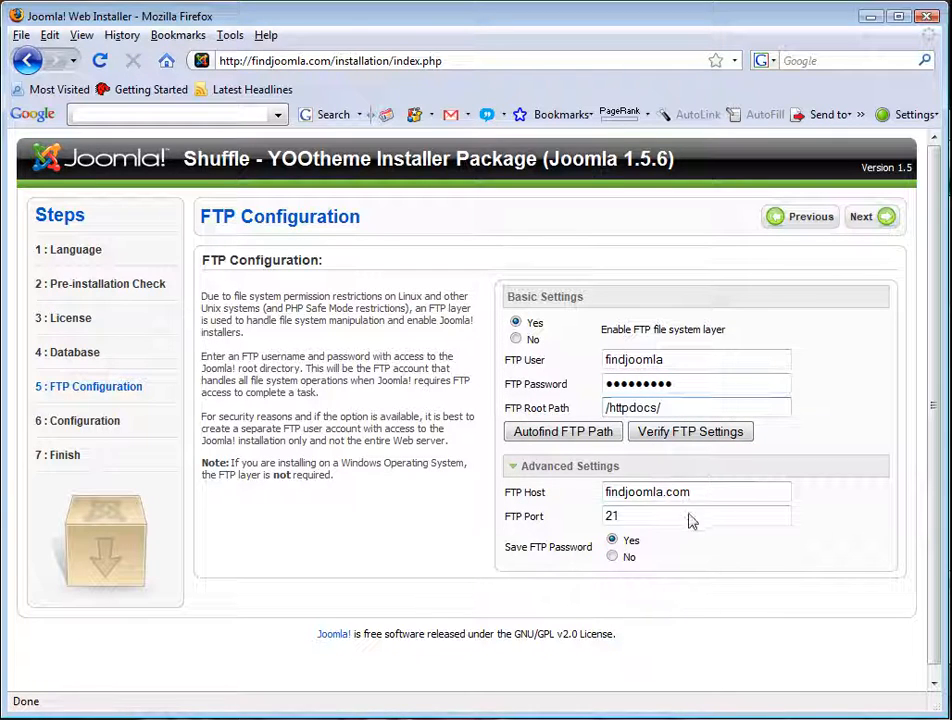
{"action": "left_click", "coordinate": [688, 522]}
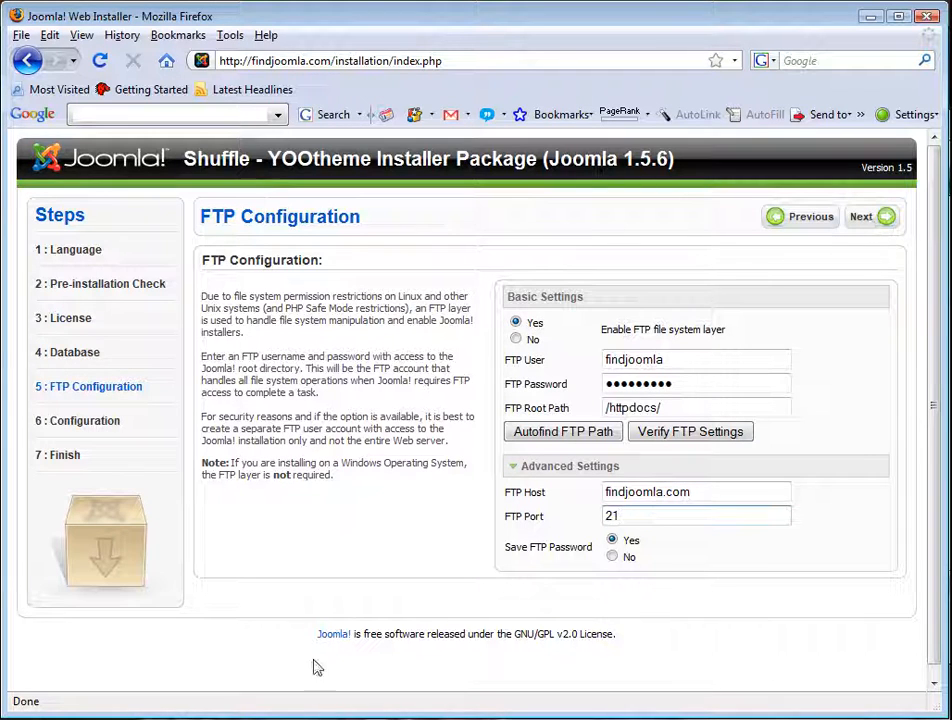
{"action": "left_click", "coordinate": [868, 232]}
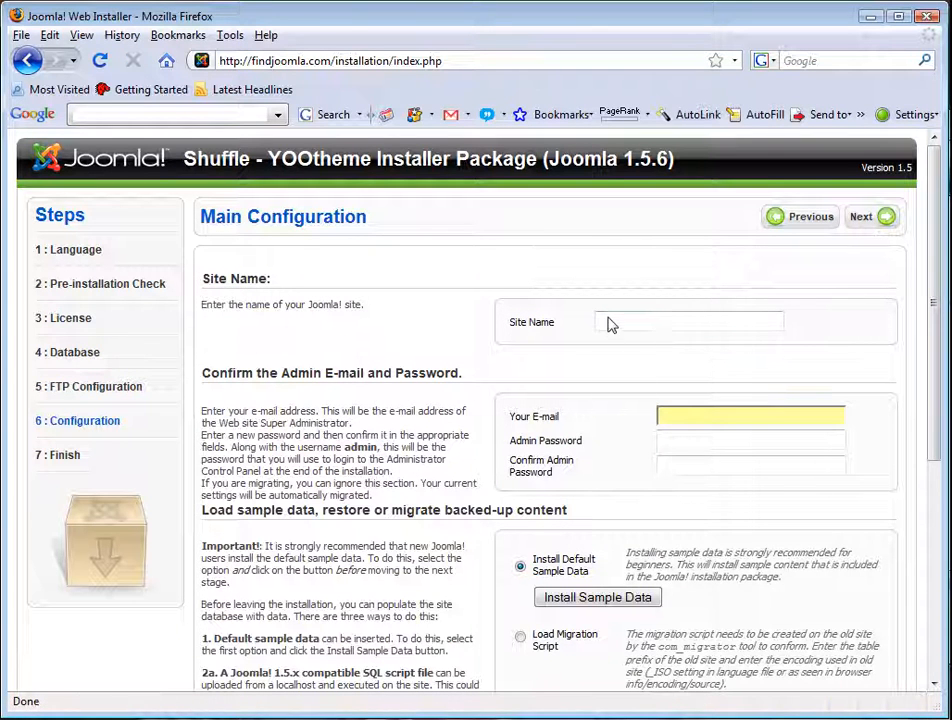
Step: Set the site name to FindJoomla
{"action": "left_click", "coordinate": [610, 320]}
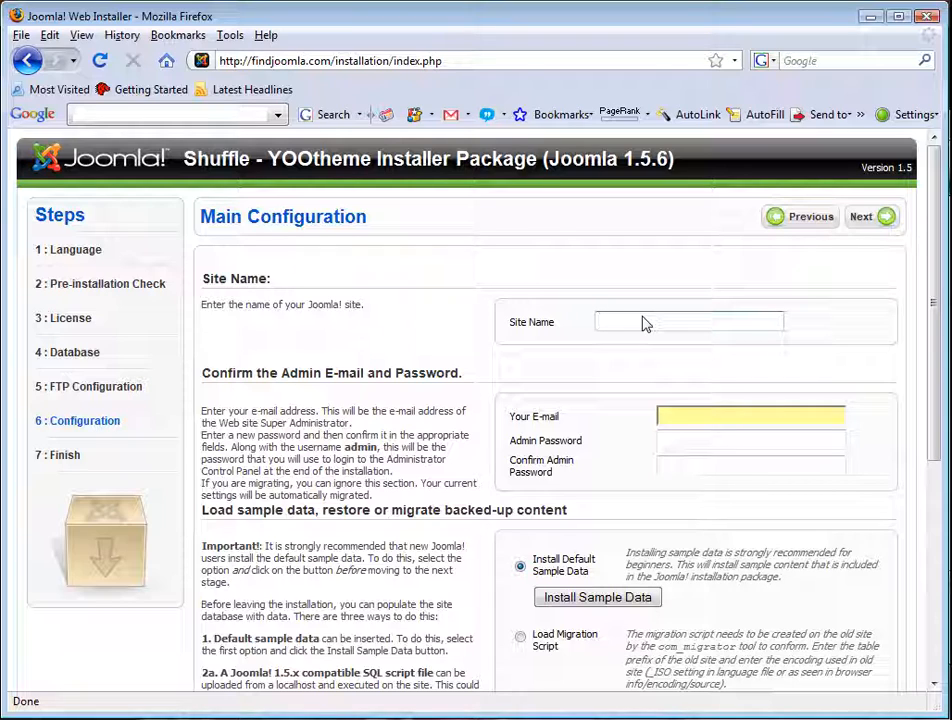
{"action": "type", "text": "FindJoomla"}
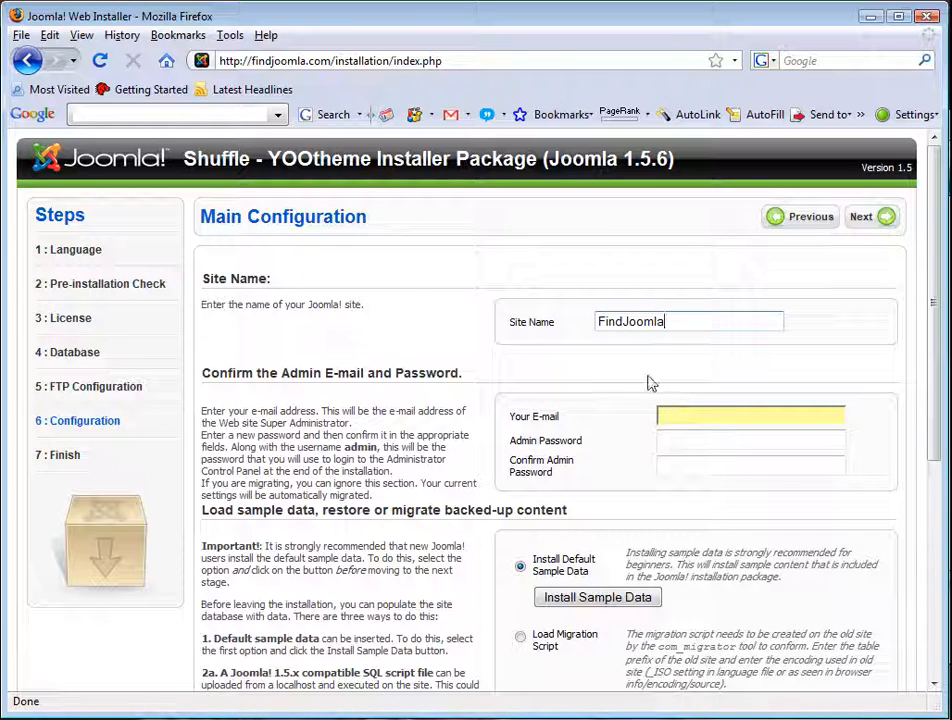
{"action": "left_click_drag", "start_coordinate": [671, 330], "coordinate": [544, 325]}
Step: Fill in the administrator's e-mail address, then enter and confirm the admin password
{"action": "left_click", "coordinate": [736, 426]}
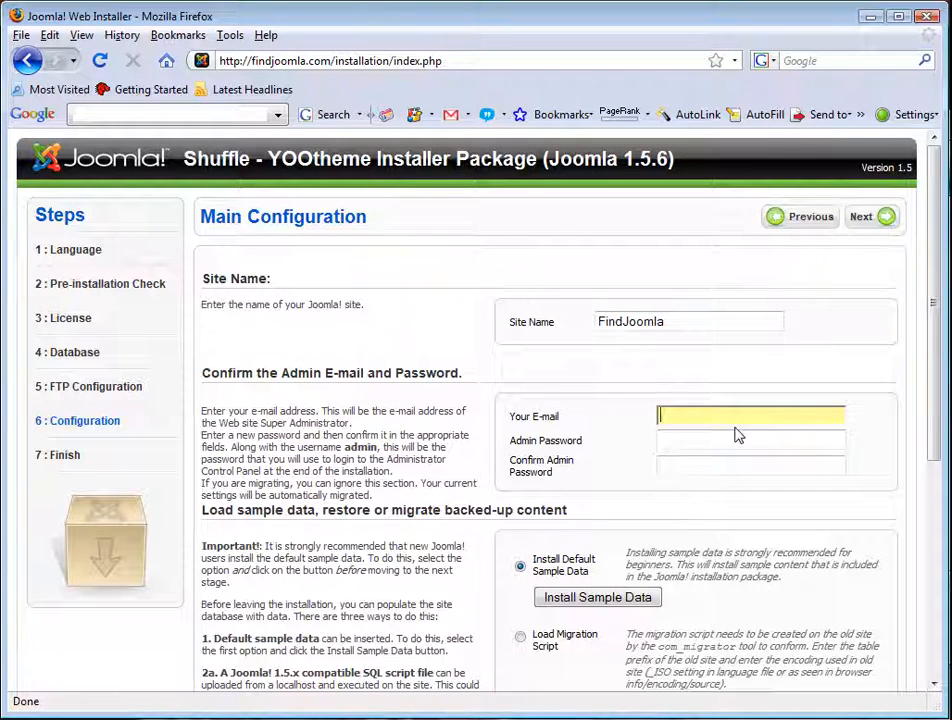
{"action": "type", "text": "ad"}
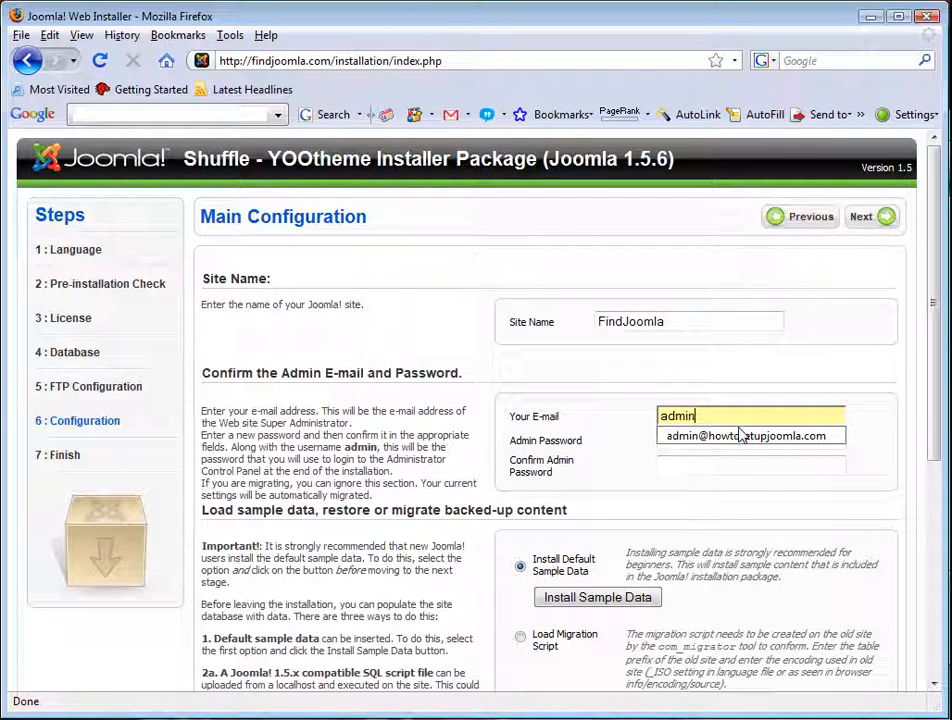
{"action": "type", "text": "min"}
{"action": "left_click", "coordinate": [737, 438]}
{"action": "left_click", "coordinate": [735, 447]}
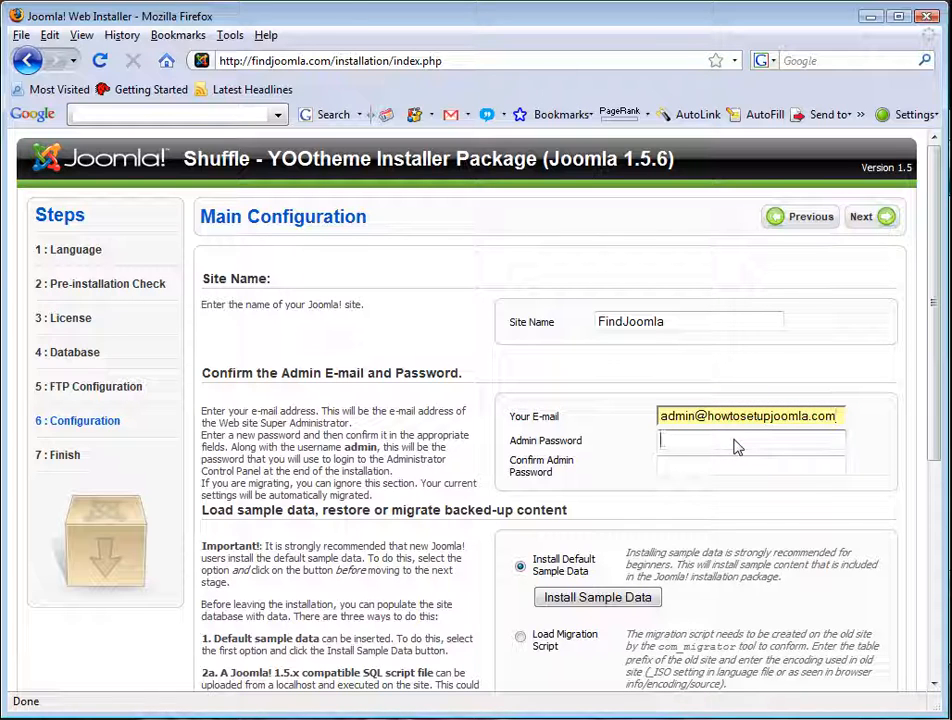
{"action": "type", "text": "***"}
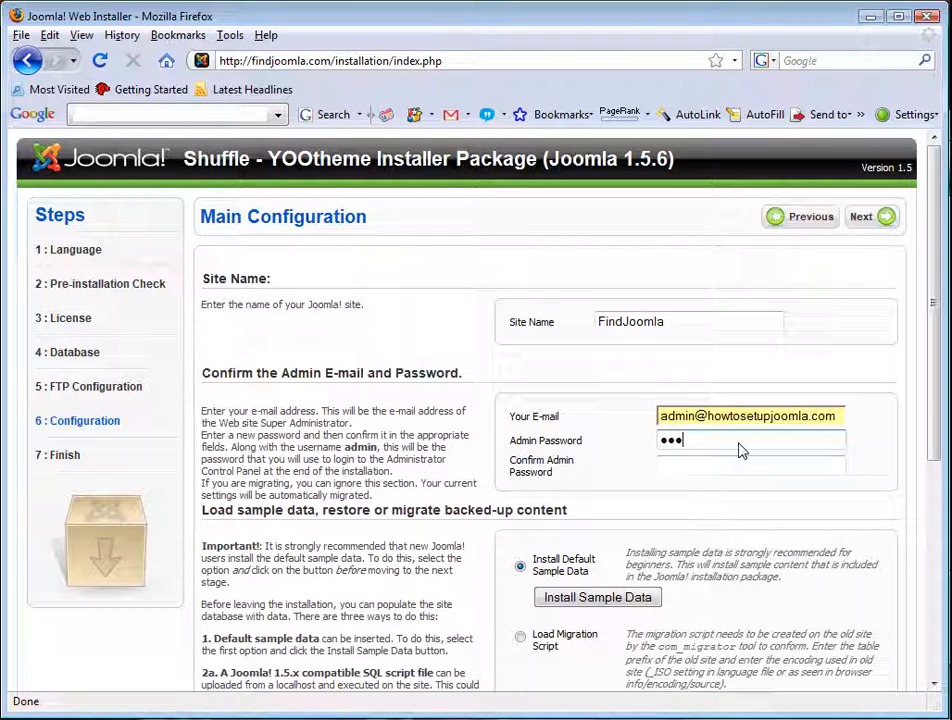
{"action": "type", "text": "***"}
{"action": "key", "text": "Tab"}
{"action": "type", "text": "******"}
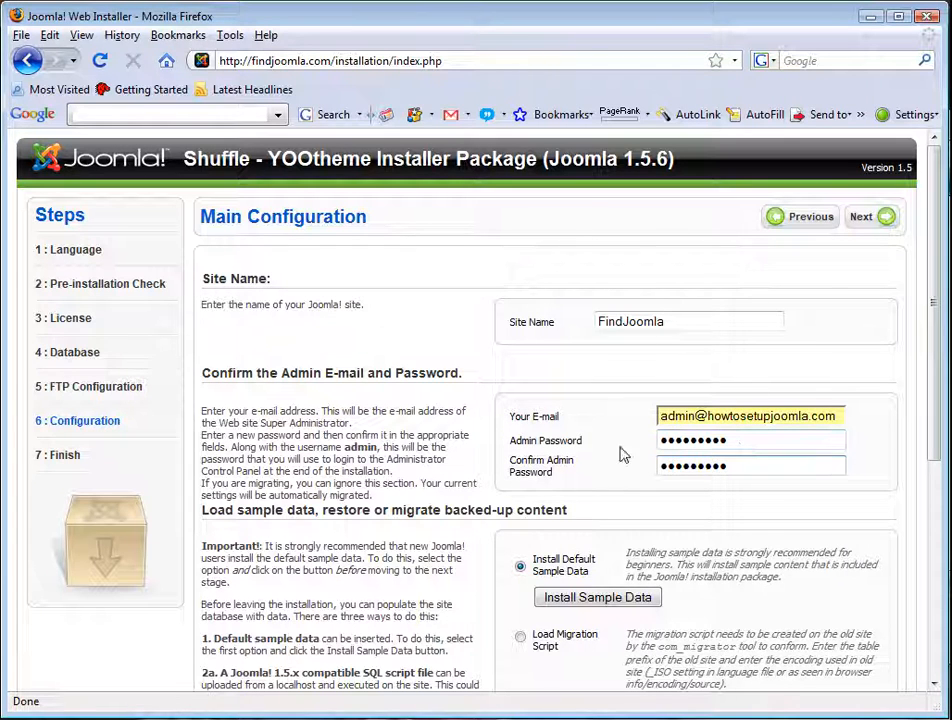
Step: Review the admin e-mail and password fields, then examine the default sample data and migration script options
{"action": "left_click", "coordinate": [835, 417]}
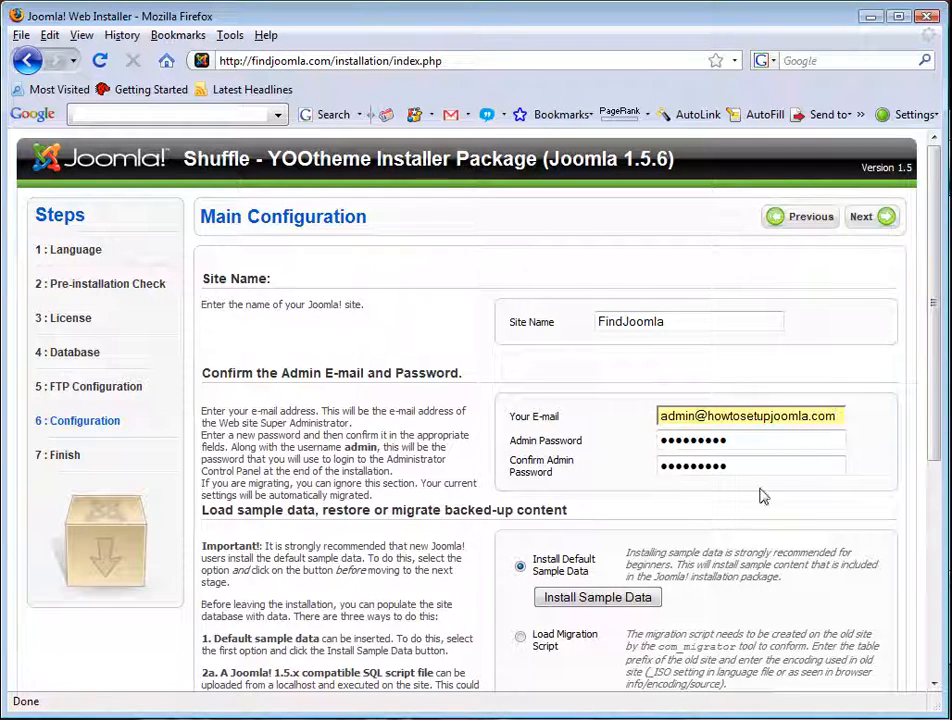
{"action": "mouse_move", "coordinate": [727, 471]}
{"action": "left_mouse_down"}
{"action": "mouse_move", "coordinate": [722, 447]}
{"action": "mouse_move", "coordinate": [716, 480]}
{"action": "left_mouse_up"}
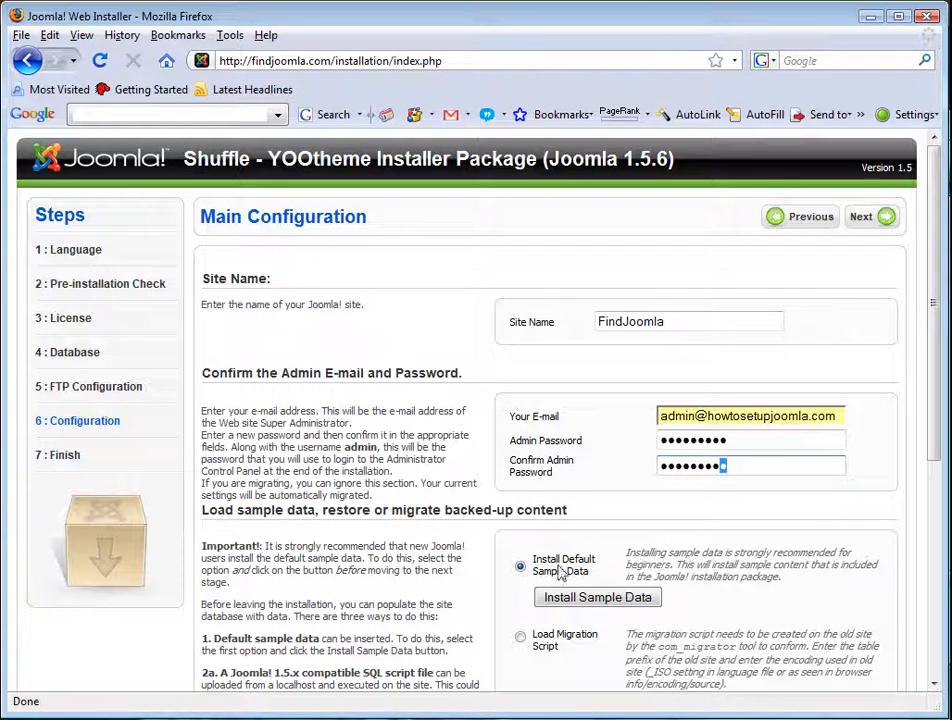
{"action": "left_click_drag", "start_coordinate": [627, 553], "coordinate": [768, 570]}
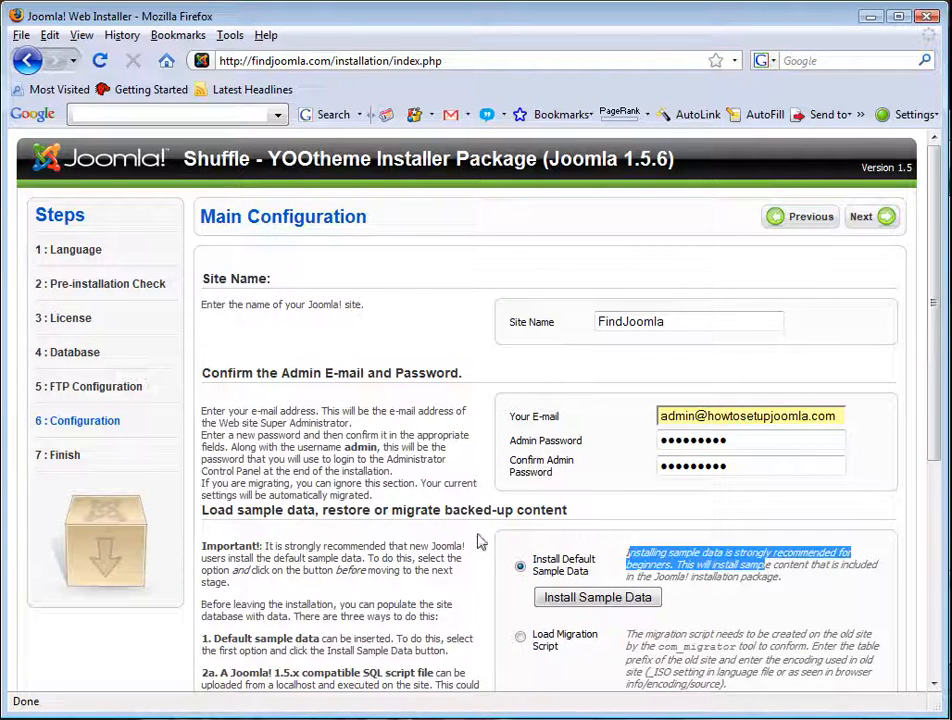
{"action": "left_click", "coordinate": [729, 620]}
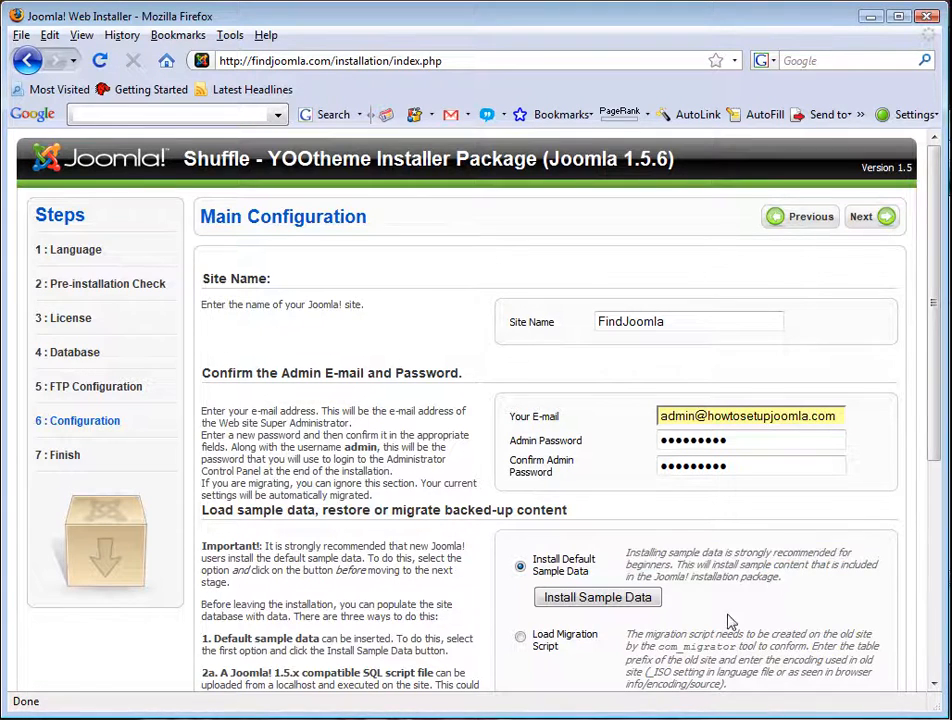
{"action": "scroll", "coordinate": [730, 618], "scroll_direction": "down", "scroll_amount": 2}
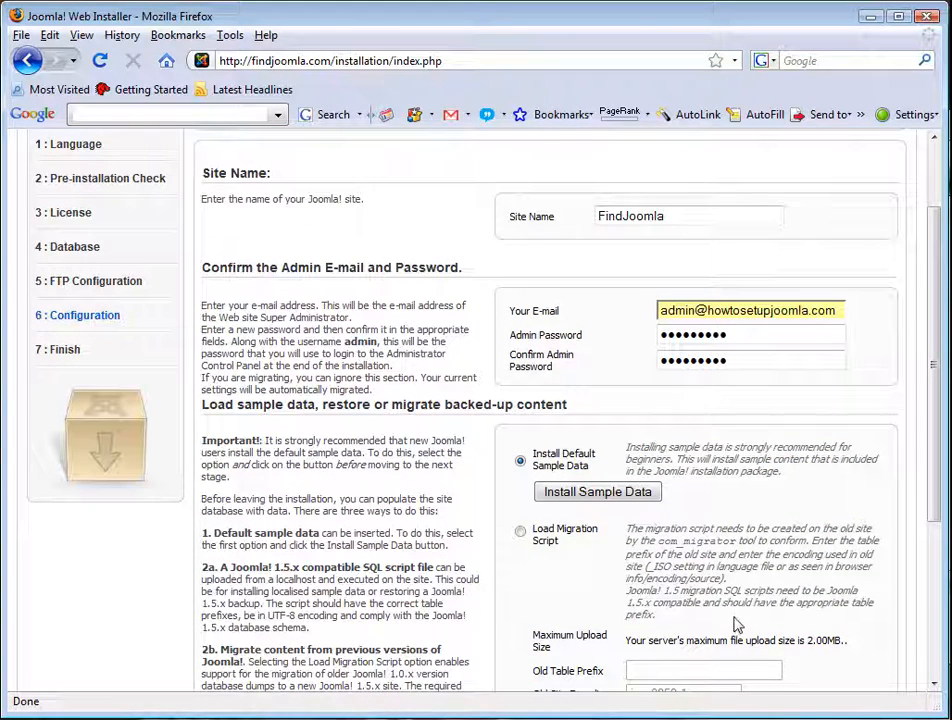
{"action": "scroll", "coordinate": [672, 676], "scroll_direction": "down", "scroll_amount": 2}
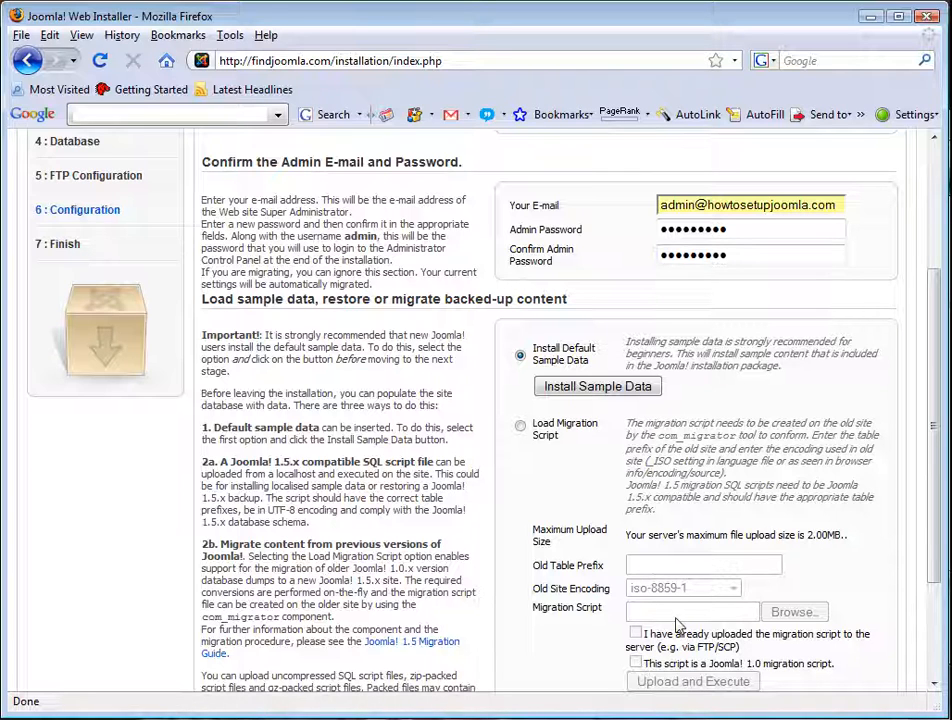
{"action": "scroll", "coordinate": [690, 640], "scroll_direction": "down", "scroll_amount": 2}
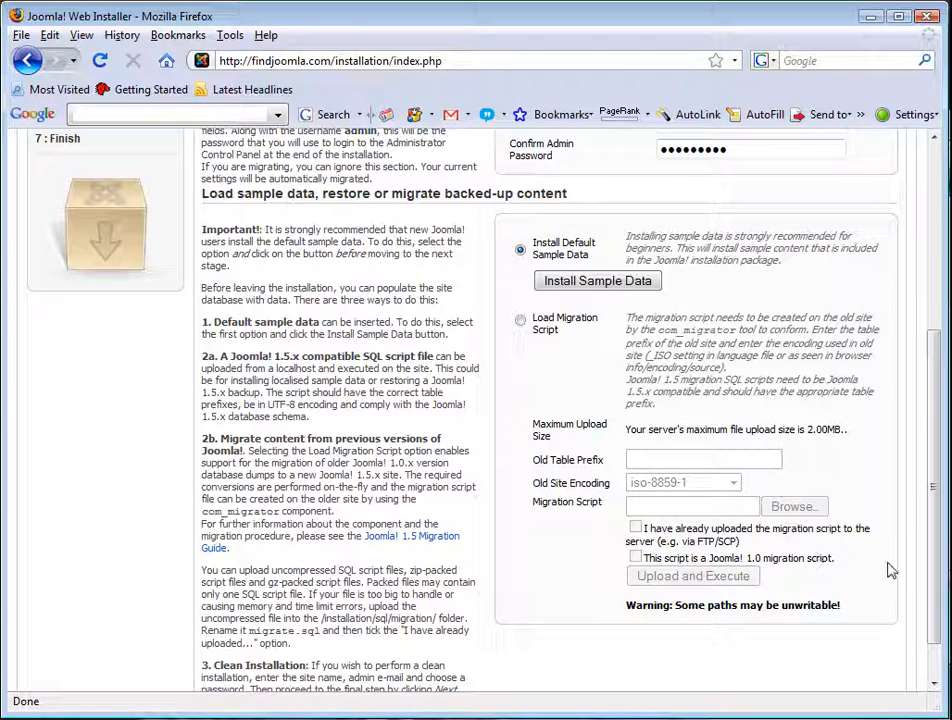
{"action": "scroll", "coordinate": [936, 617], "scroll_direction": "up", "scroll_amount": 2}
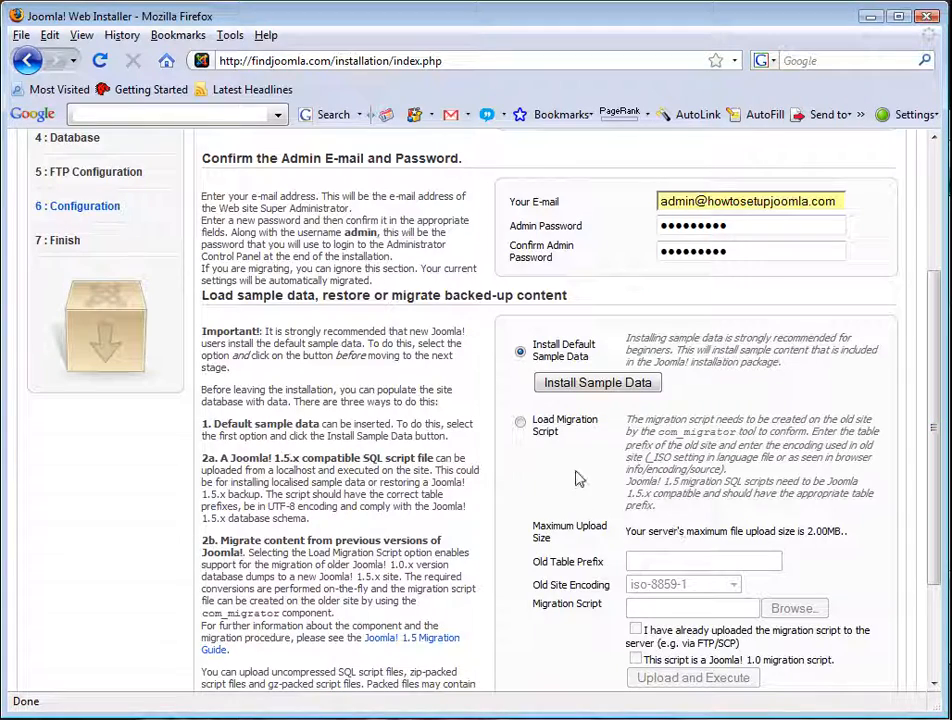
{"action": "left_click_drag", "start_coordinate": [533, 419], "coordinate": [756, 611]}
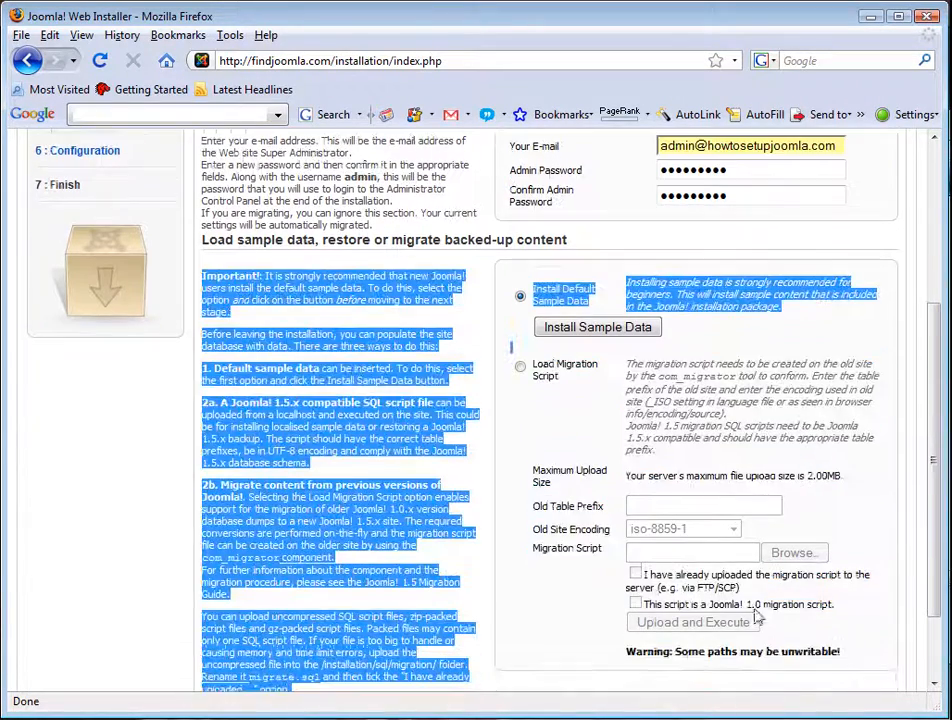
{"action": "left_click", "coordinate": [758, 411]}
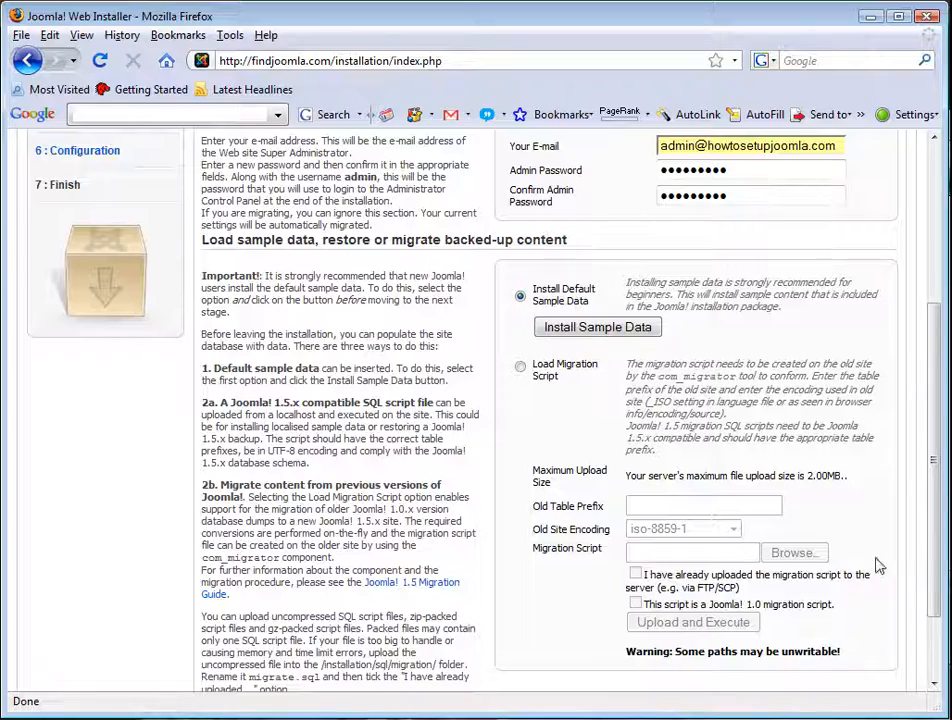
Step: Install the default sample data for the Shuffle YOOtheme package
{"action": "left_click_drag", "start_coordinate": [935, 601], "coordinate": [935, 456]}
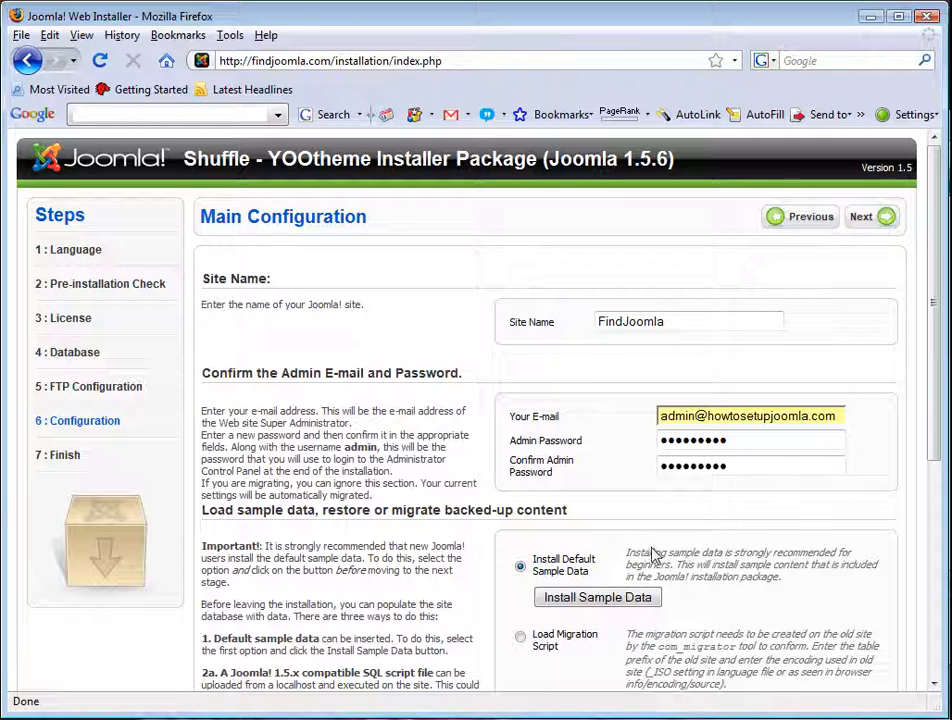
{"action": "left_click", "coordinate": [601, 600]}
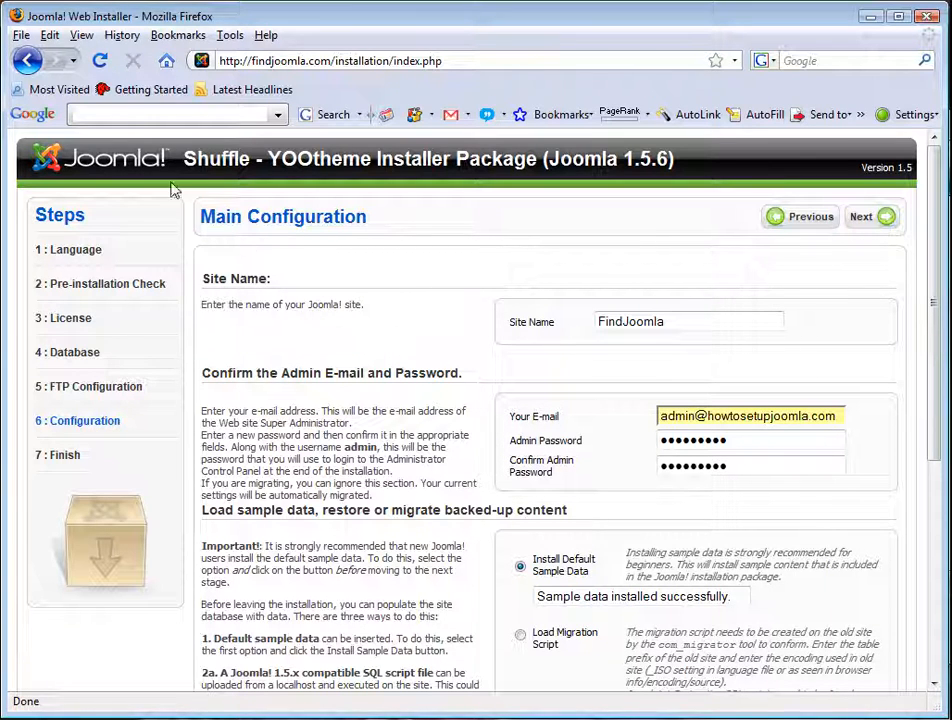
{"action": "left_click_drag", "start_coordinate": [190, 172], "coordinate": [383, 166]}
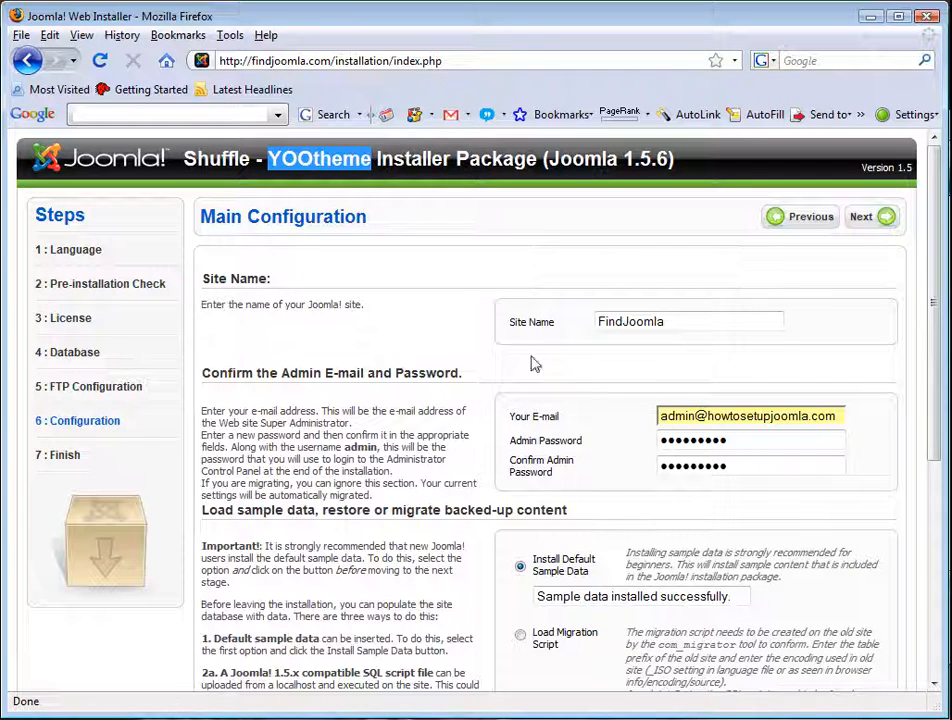
Step: Recheck the site name and admin password fields and continue to the Finish step
{"action": "left_click", "coordinate": [699, 330]}
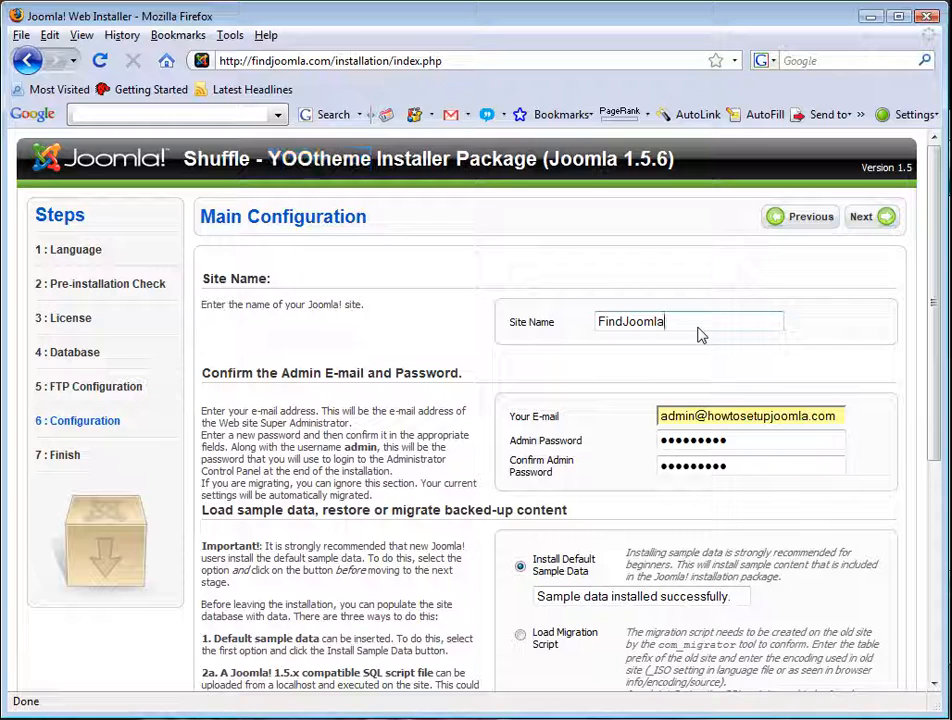
{"action": "left_click", "coordinate": [814, 443]}
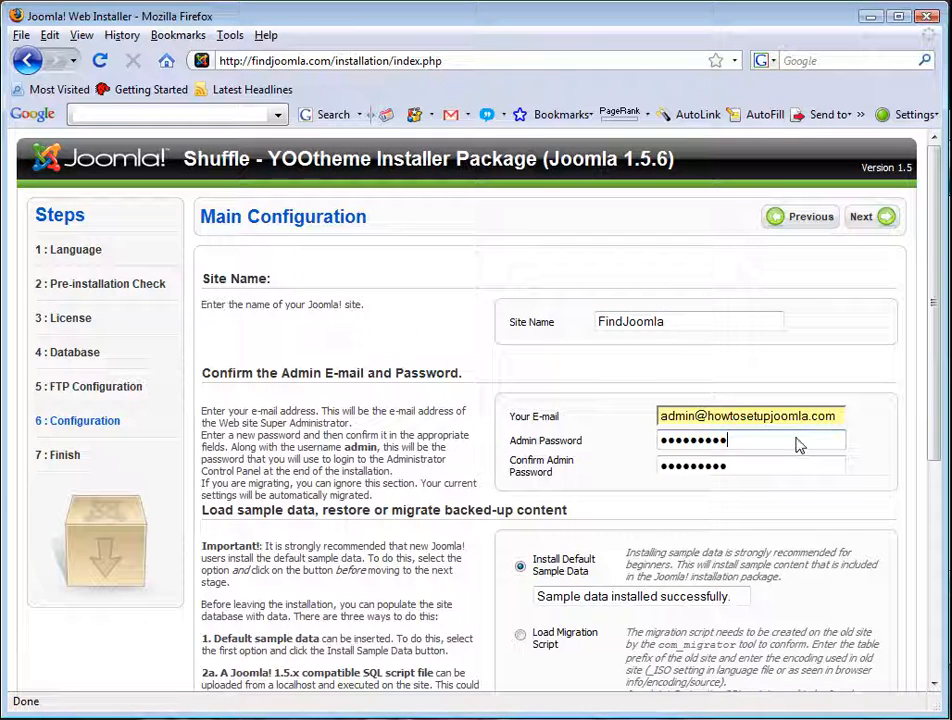
{"action": "left_click", "coordinate": [862, 220]}
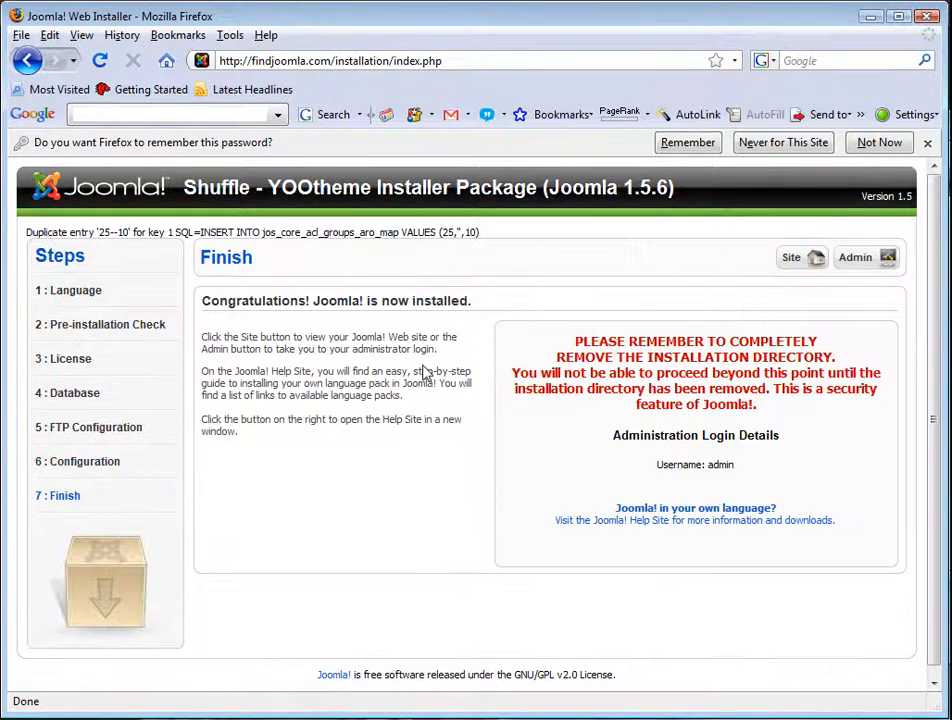
Step: Read the Finish page, examining the completion message, the notice about the installation directory and the administration login details
{"action": "left_click_drag", "start_coordinate": [229, 300], "coordinate": [508, 310]}
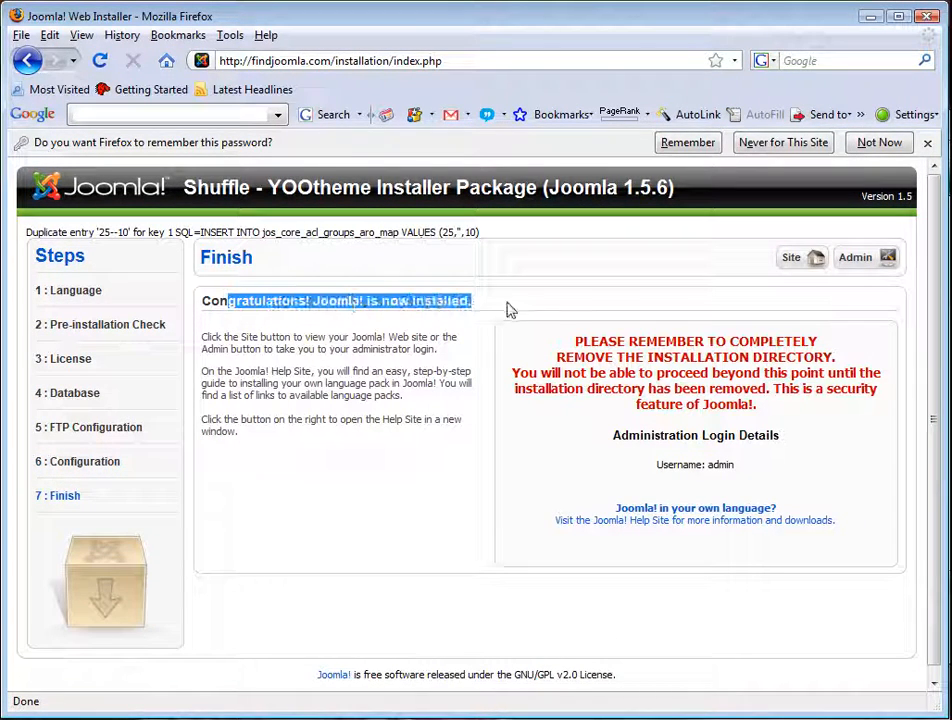
{"action": "left_click_drag", "start_coordinate": [575, 341], "coordinate": [810, 406]}
{"action": "left_click", "coordinate": [810, 412]}
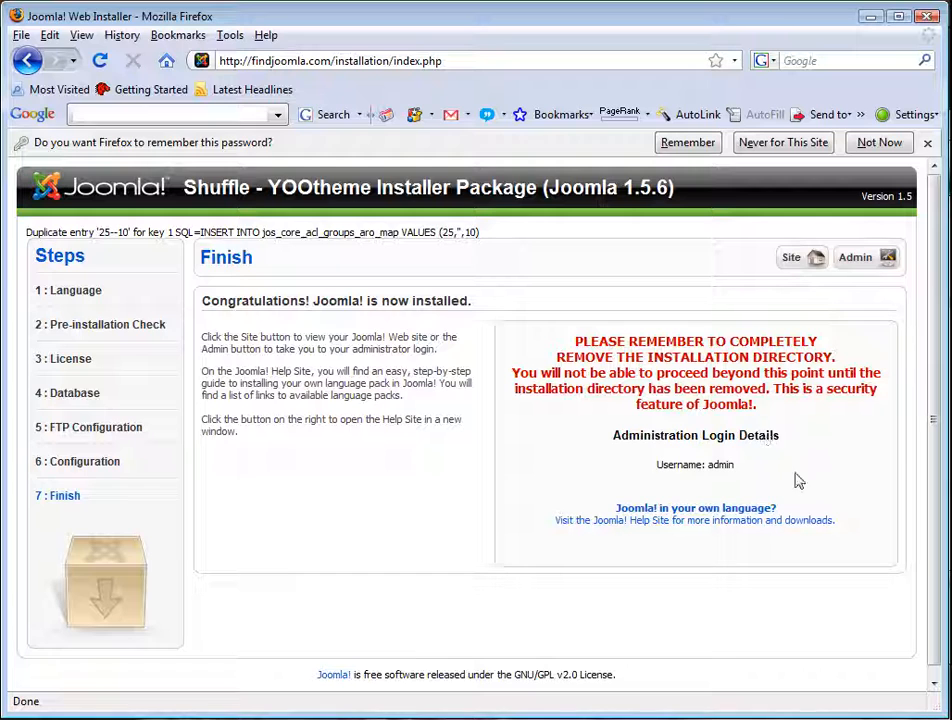
{"action": "left_click_drag", "start_coordinate": [861, 441], "coordinate": [782, 421]}
{"action": "left_click", "coordinate": [557, 350]}
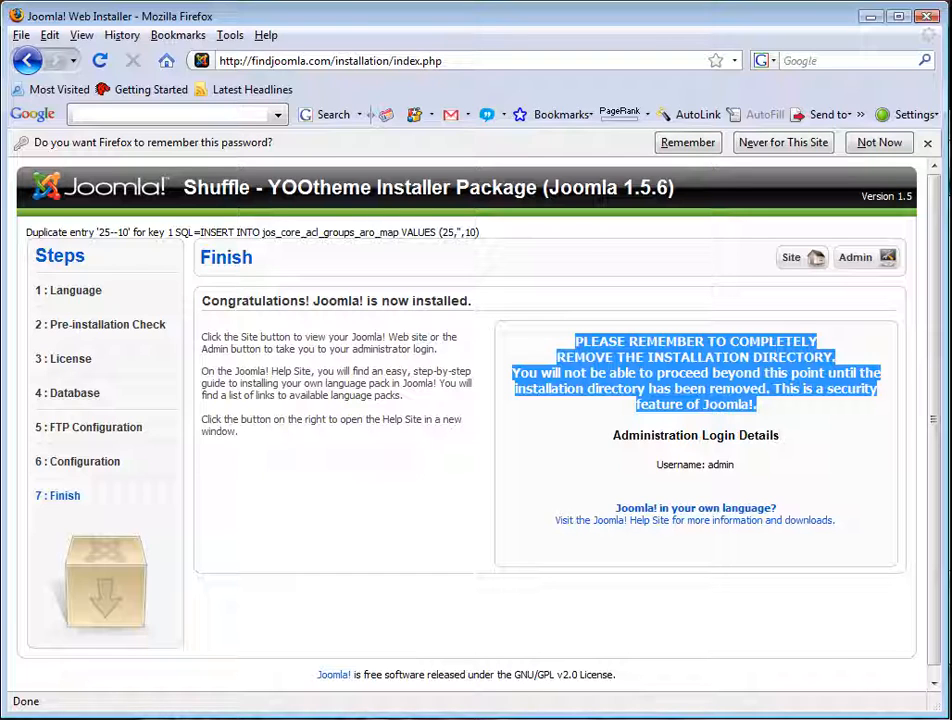
{"action": "left_click", "coordinate": [937, 684]}
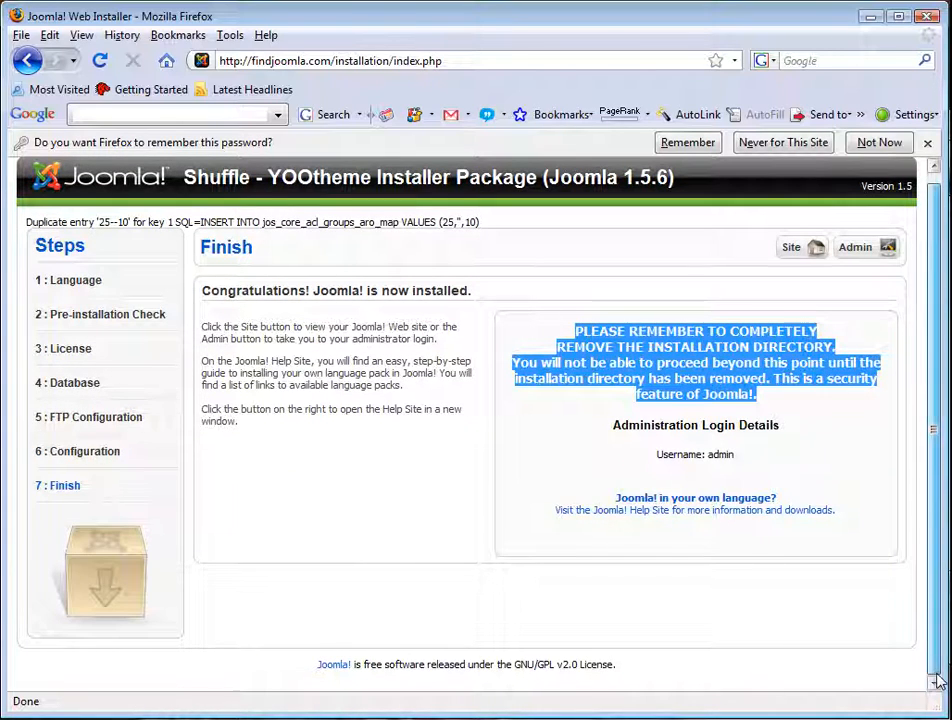
{"action": "left_click_drag", "start_coordinate": [935, 671], "coordinate": [934, 641]}
{"action": "left_click", "coordinate": [934, 683]}
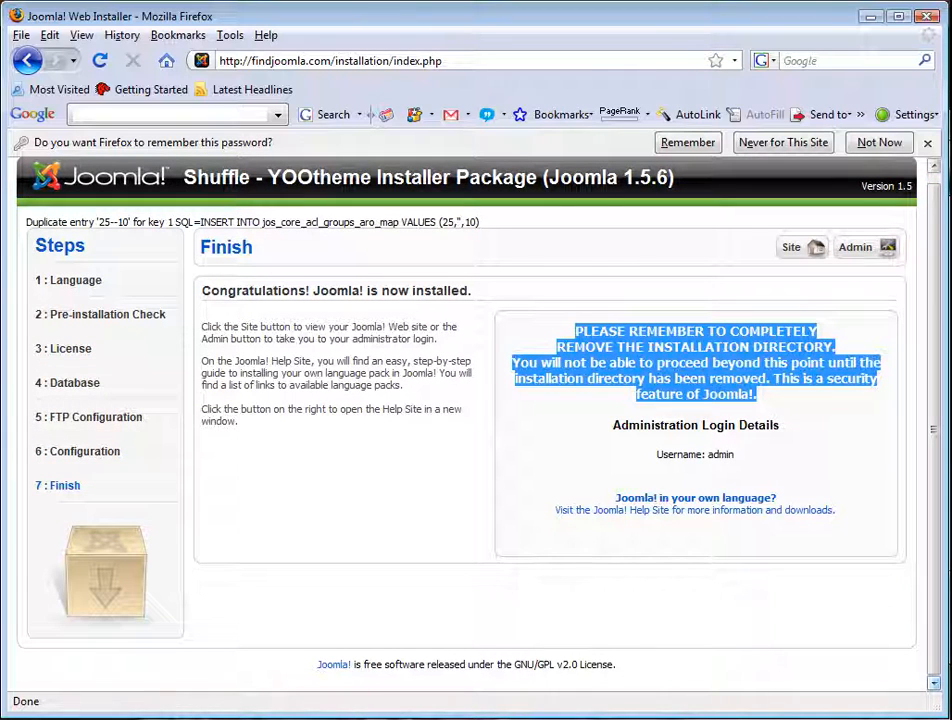